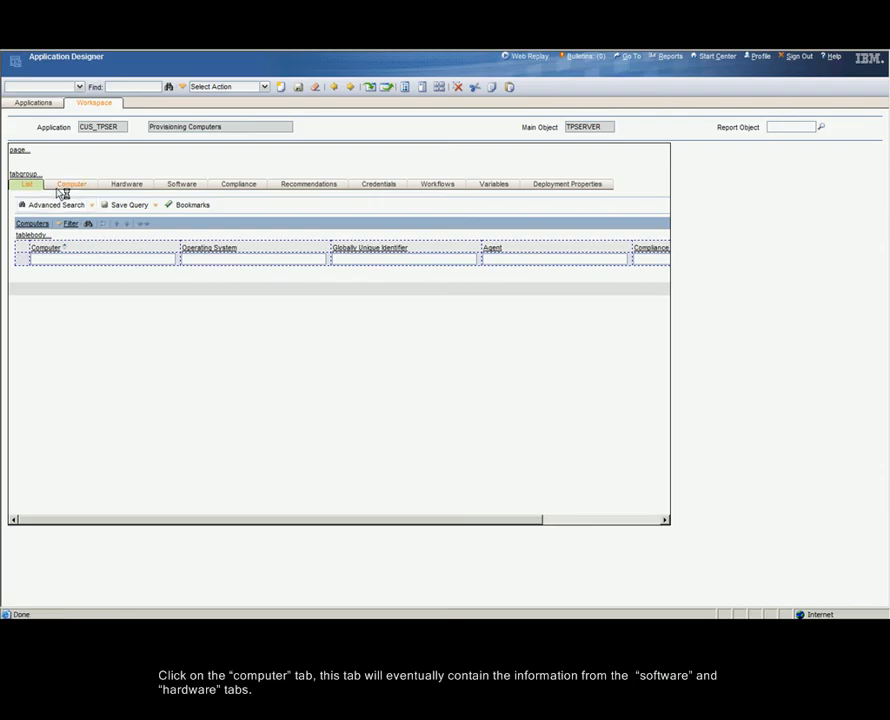
- Add a Section control below the Recent Discovery Scans section on the application's Computer tab
left_click(63, 189)
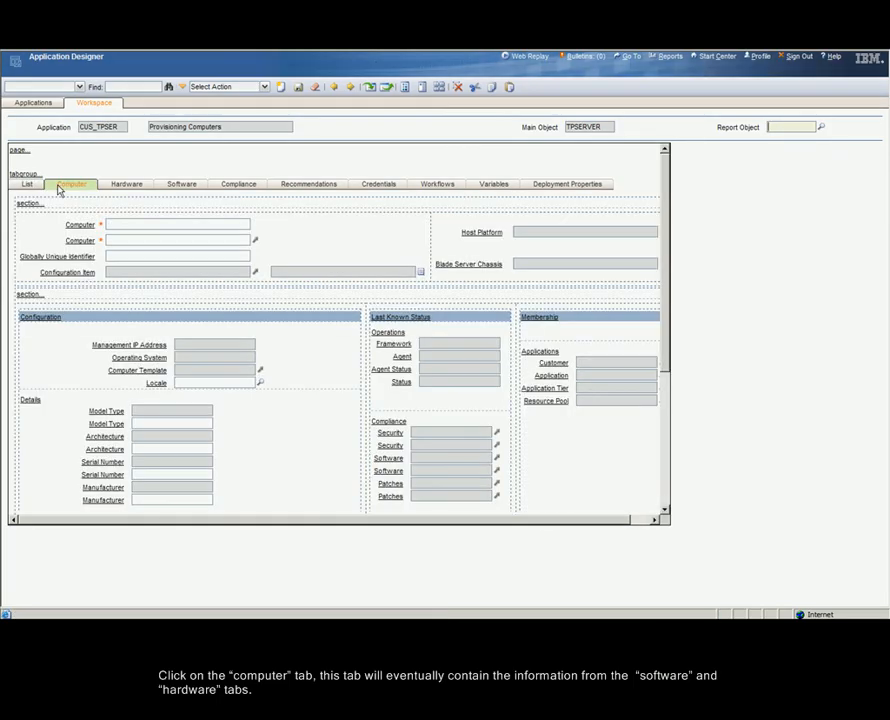
left_click_drag(668, 350, 673, 497)
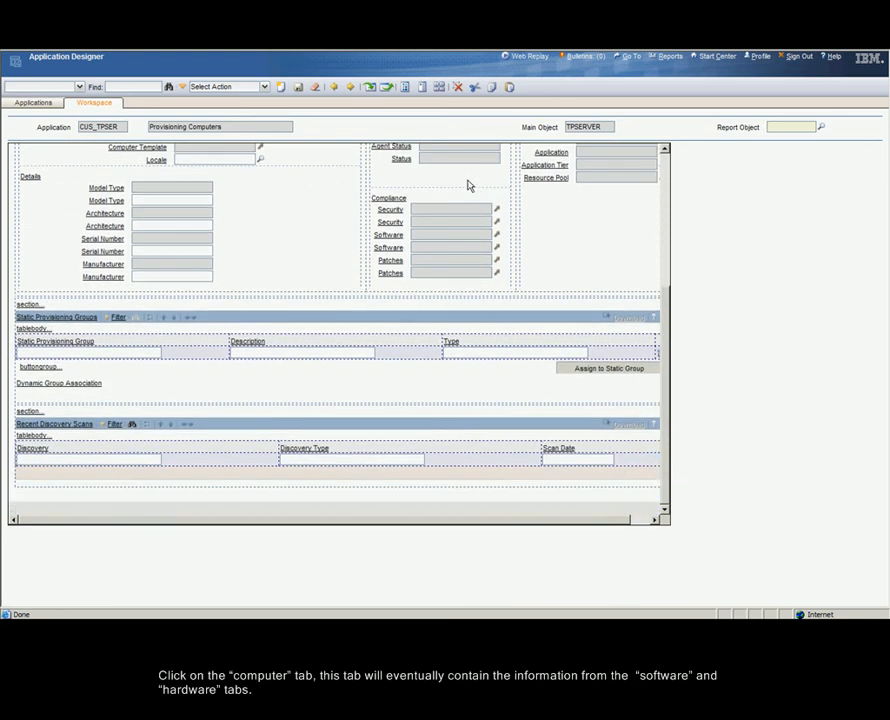
left_click(404, 87)
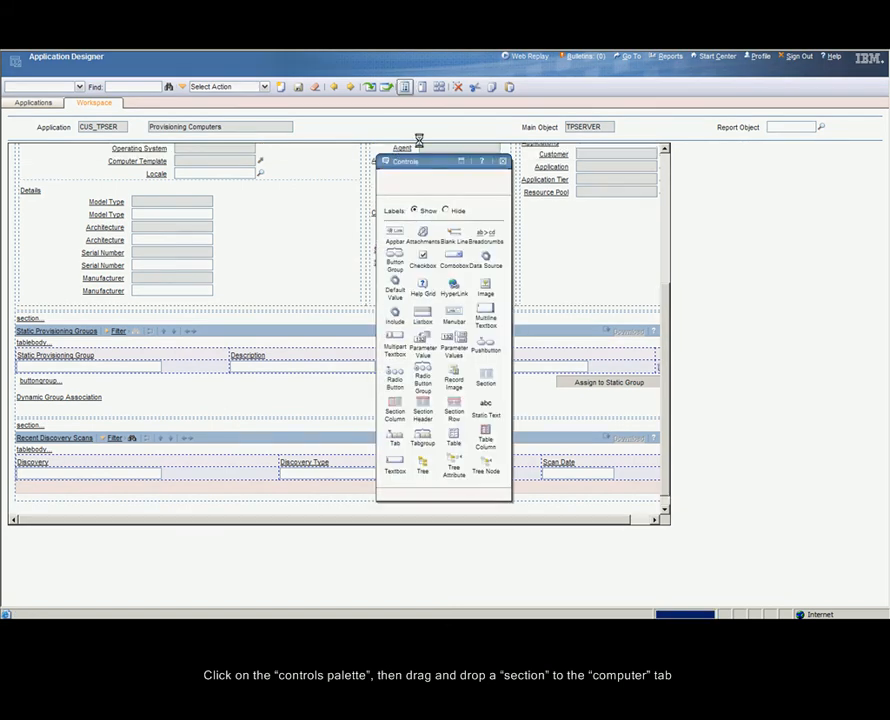
left_click_drag(489, 383, 340, 511)
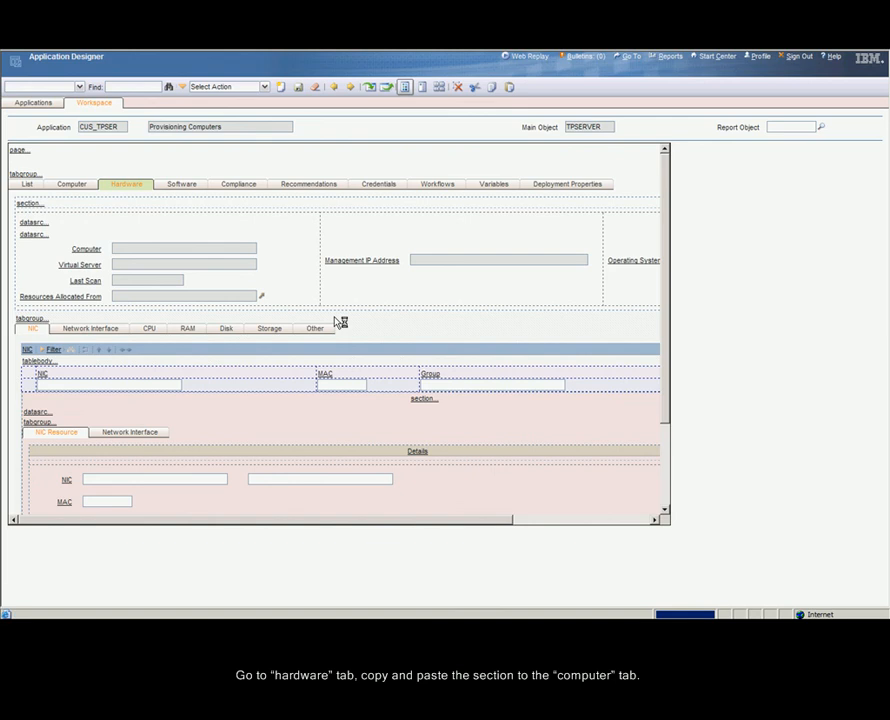
- Copy the tab group containing NIC, CPU, RAM and Disk from the Hardware tab into the new section on the Computer tab
right_click(338, 320)
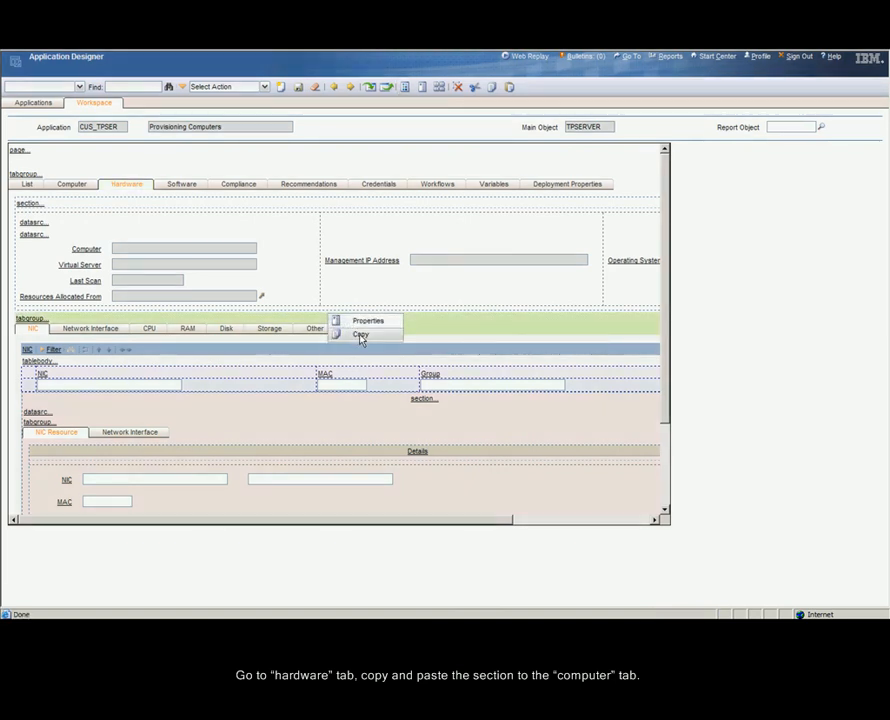
left_click(360, 334)
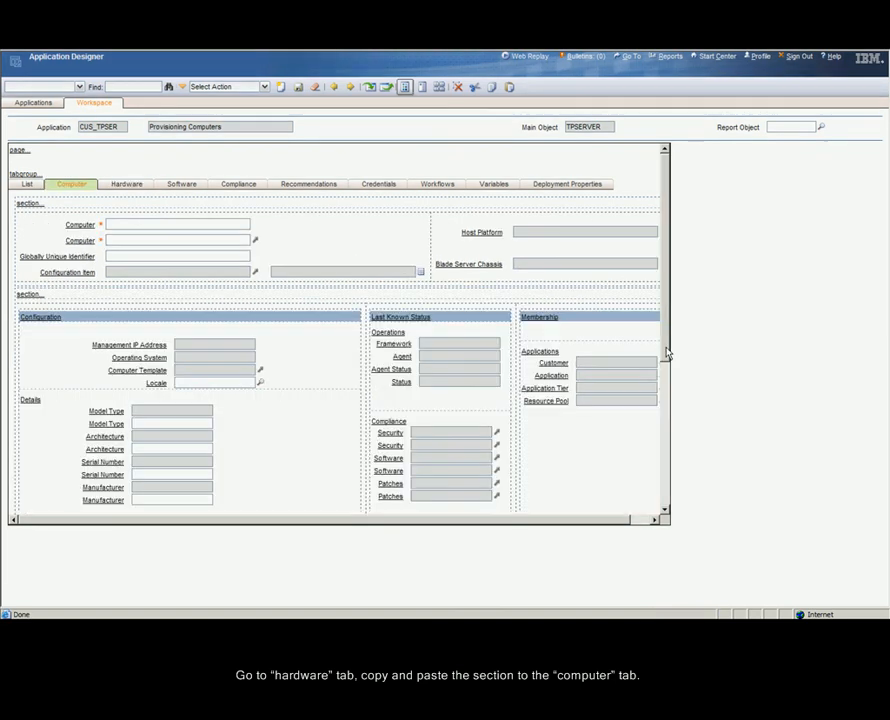
left_click_drag(667, 354, 618, 509)
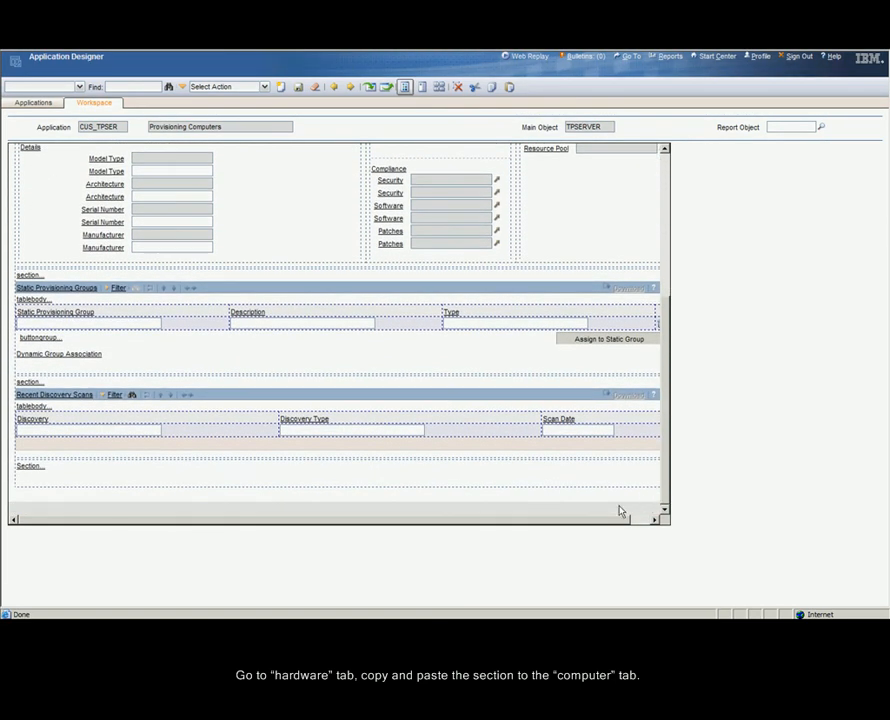
right_click(537, 482)
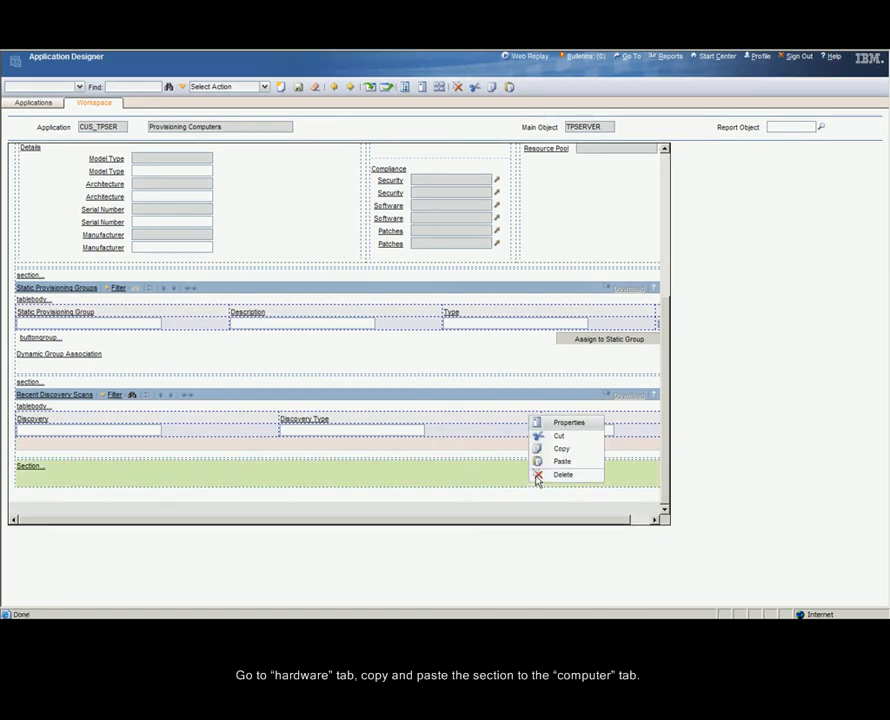
left_click(545, 460)
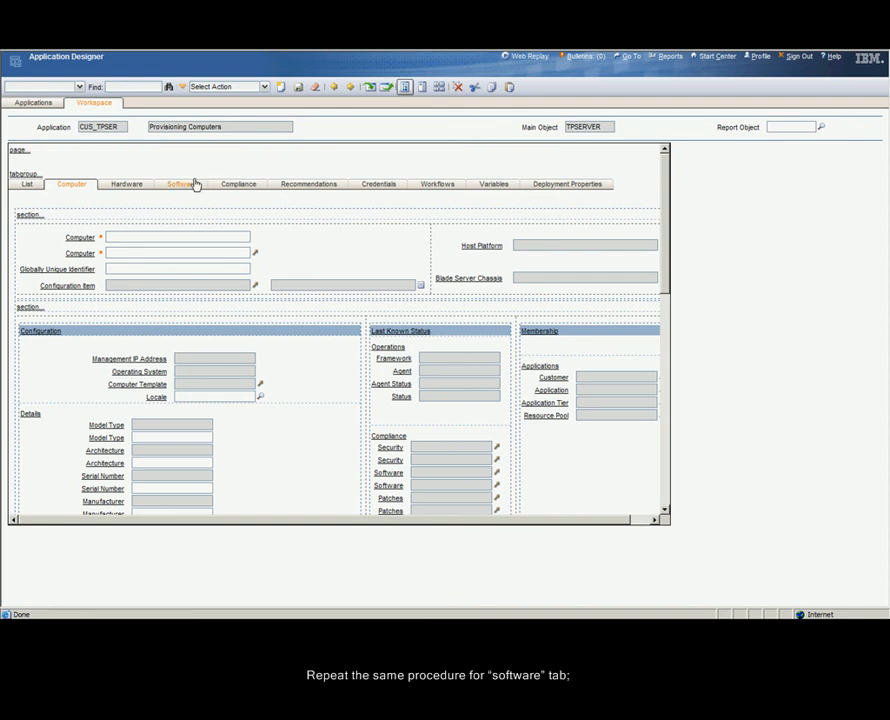
- Copy the Software Installations section from the Software tab into the empty section at the end of the Computer tab
left_click(190, 186)
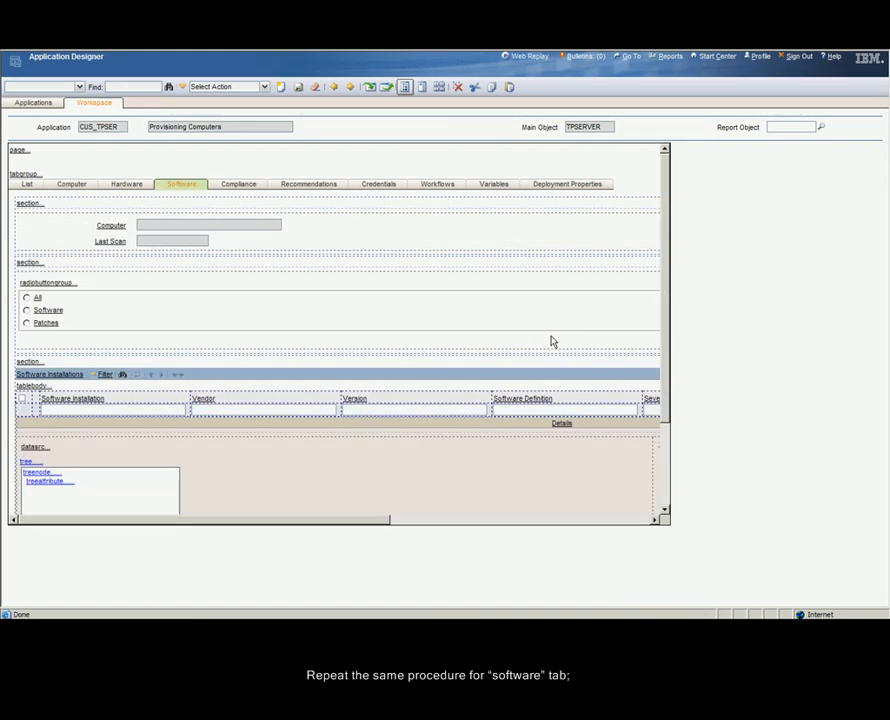
right_click(248, 370)
left_click(266, 384)
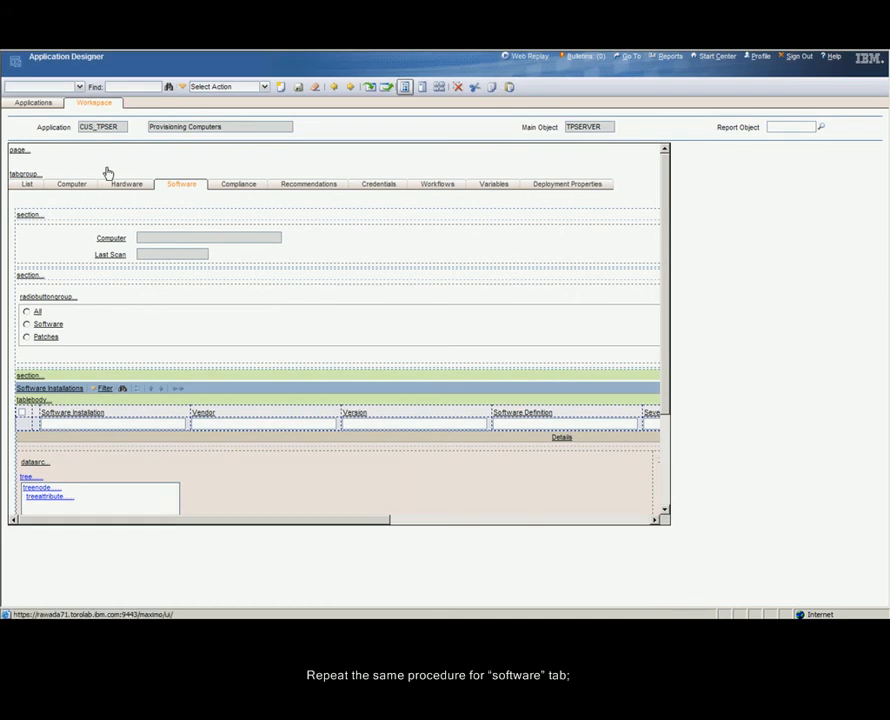
left_click(80, 183)
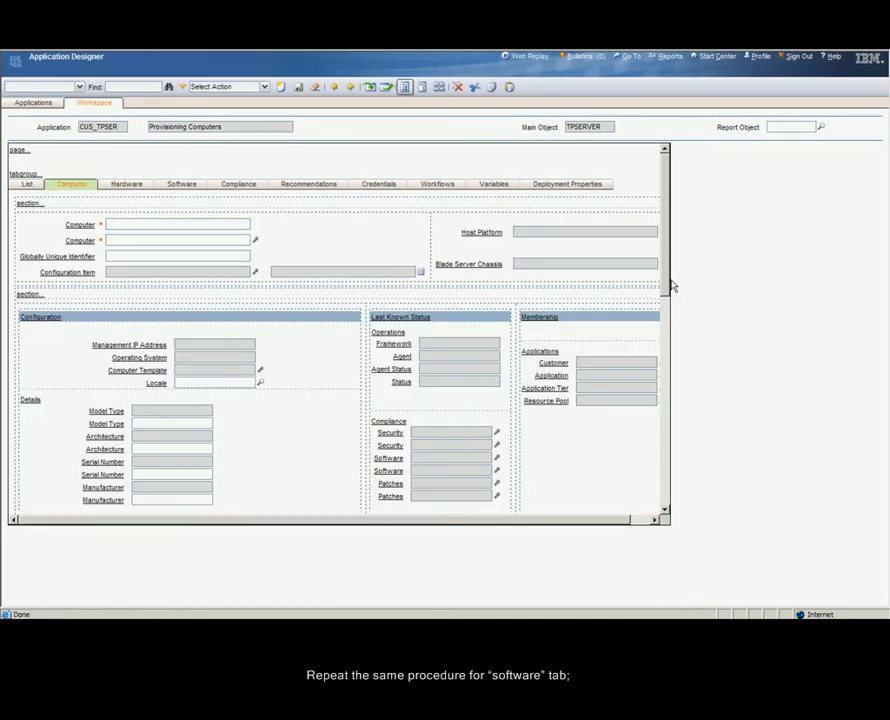
left_click_drag(668, 290, 658, 520)
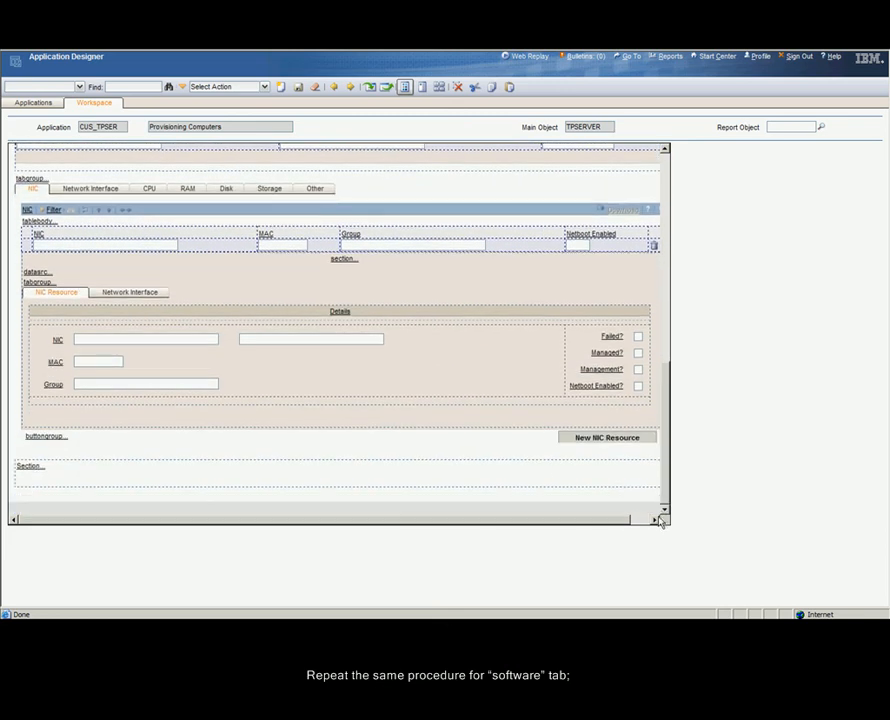
right_click(432, 468)
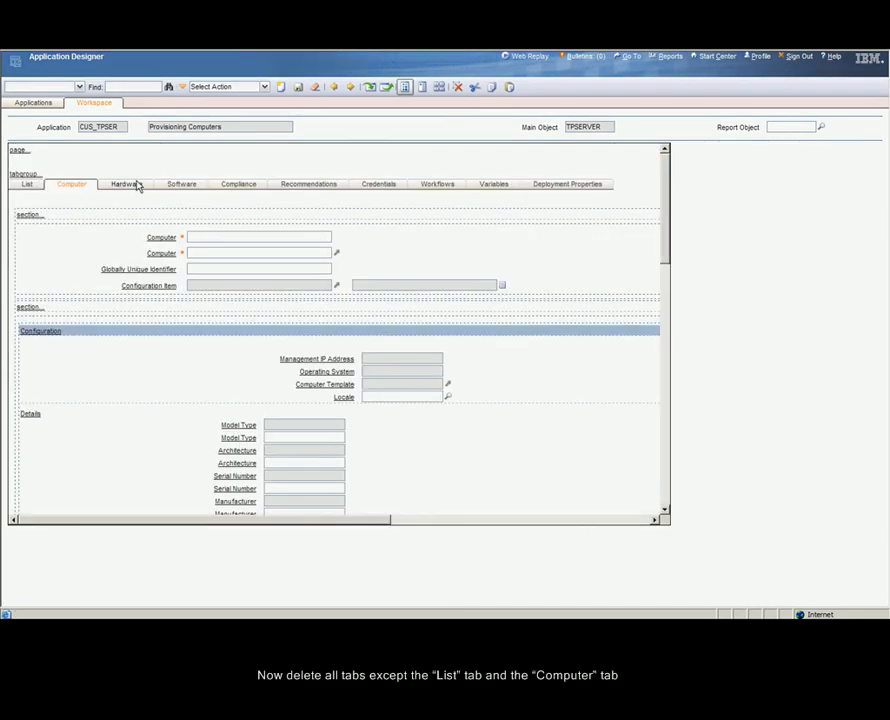
- Delete the Hardware tab from the CUS_TPSER application layout
right_click(138, 186)
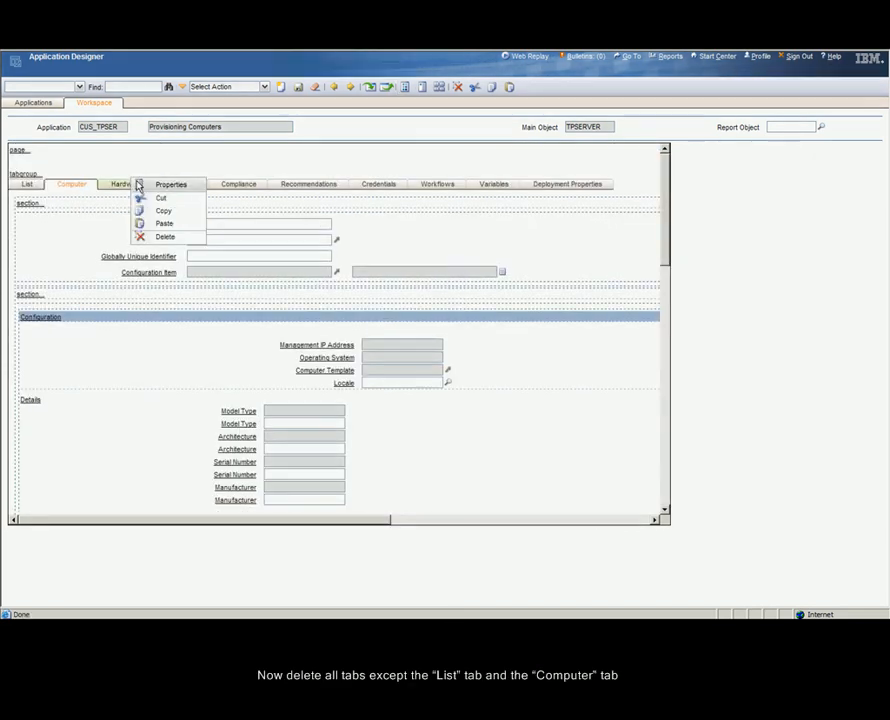
left_click(158, 240)
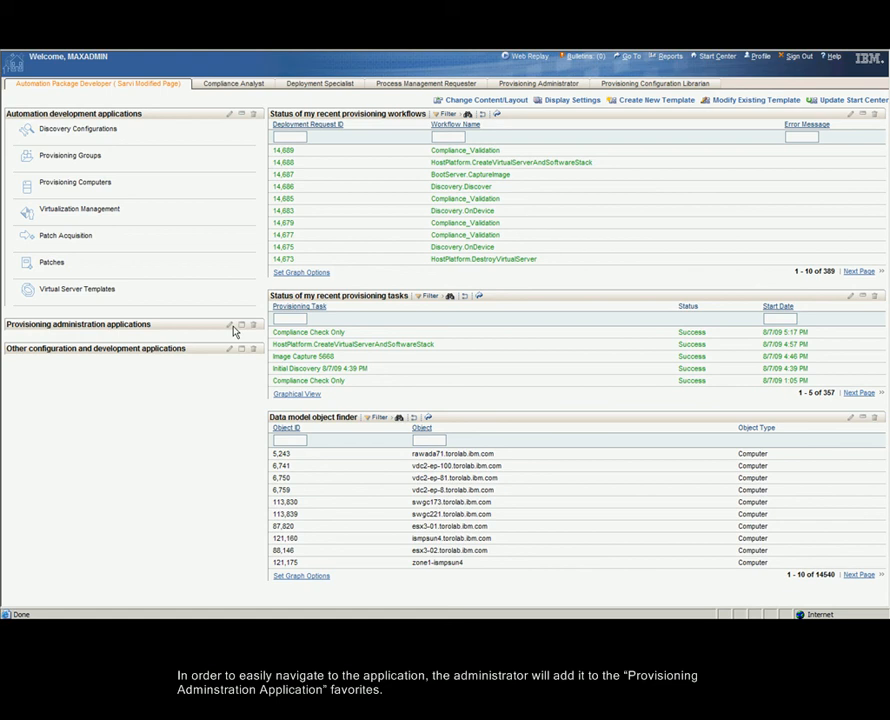
- Add the third application matching "Provisioning Computers" to the Provisioning administration applications favorites and finish the setup
left_click(231, 326)
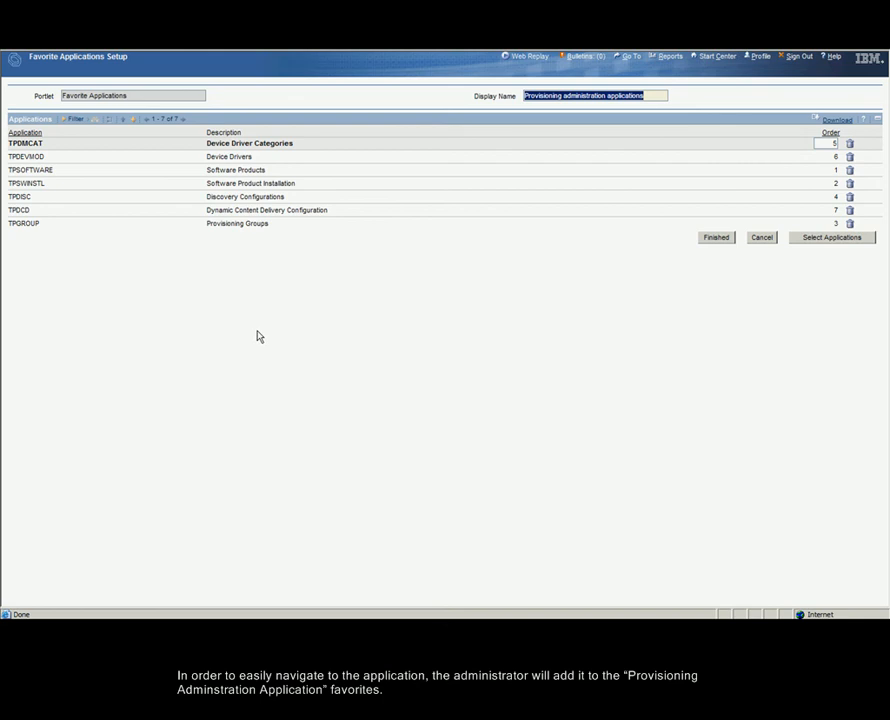
left_click(808, 237)
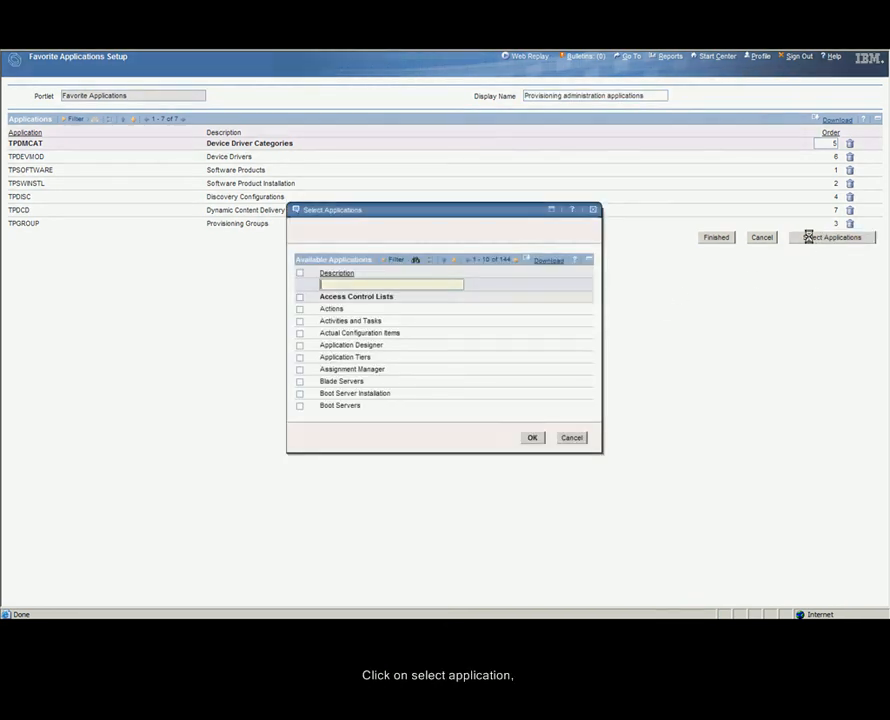
type("Provisioning")
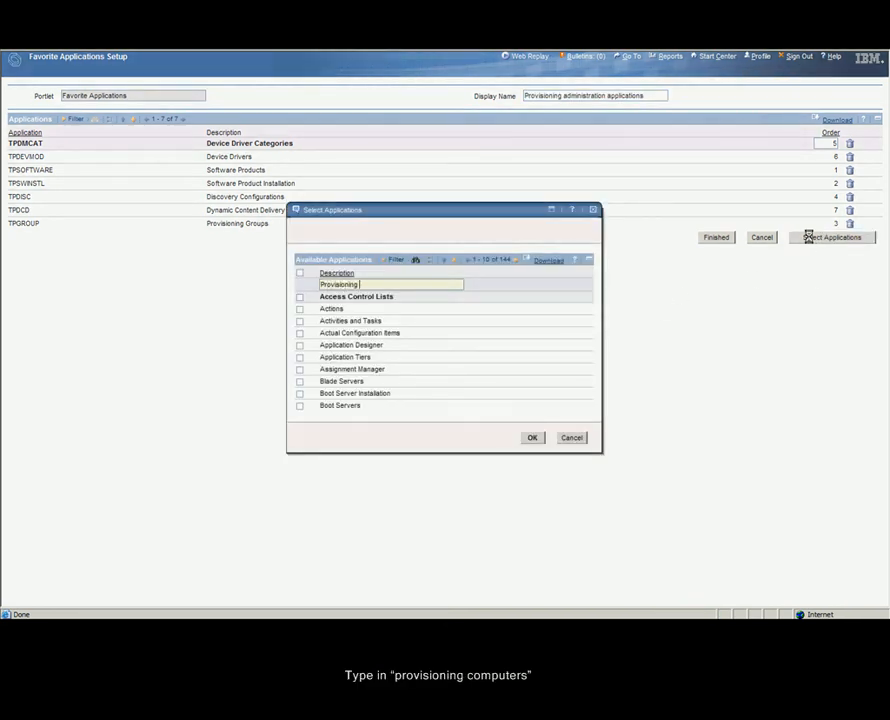
type(" Computers")
key("Return")
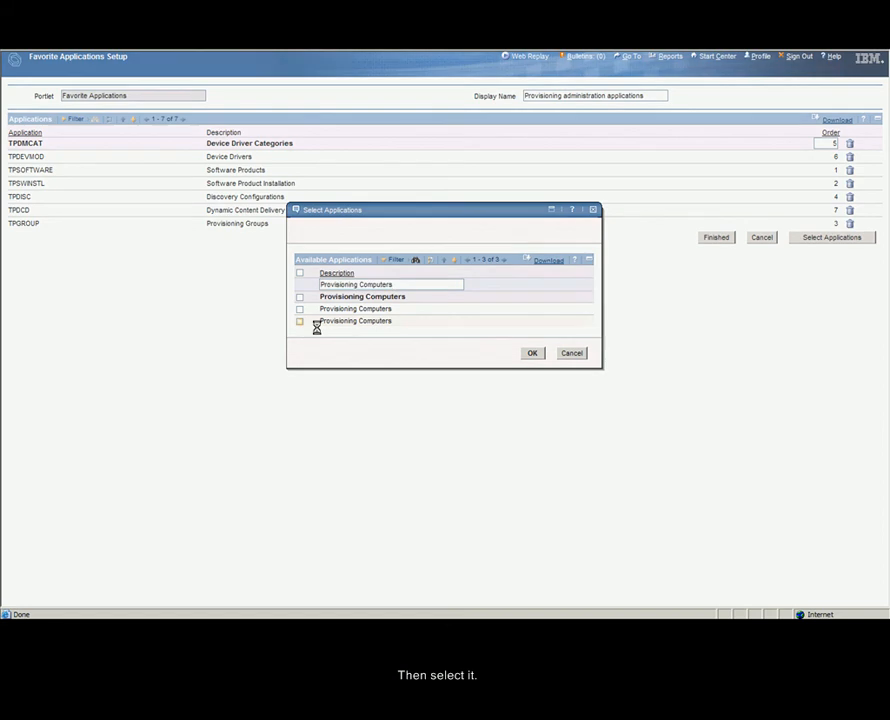
left_click(300, 324)
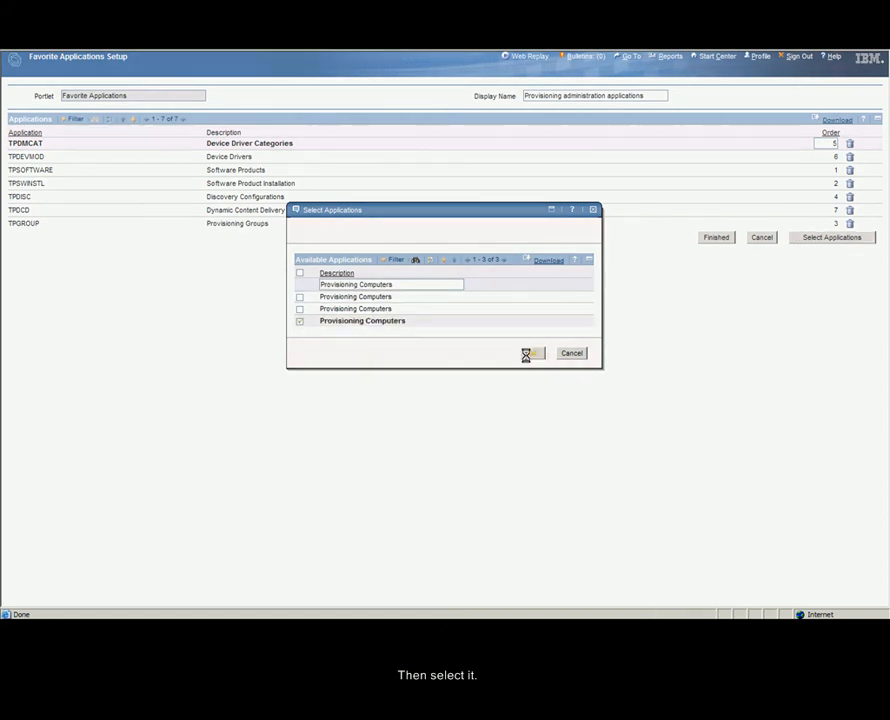
left_click(528, 356)
left_click(713, 250)
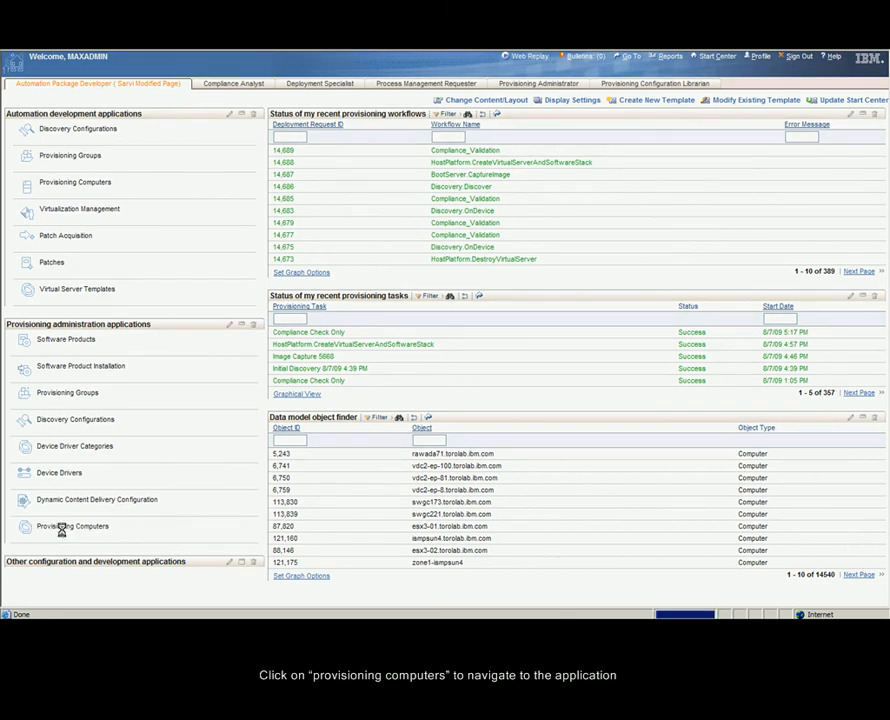
left_click(62, 528)
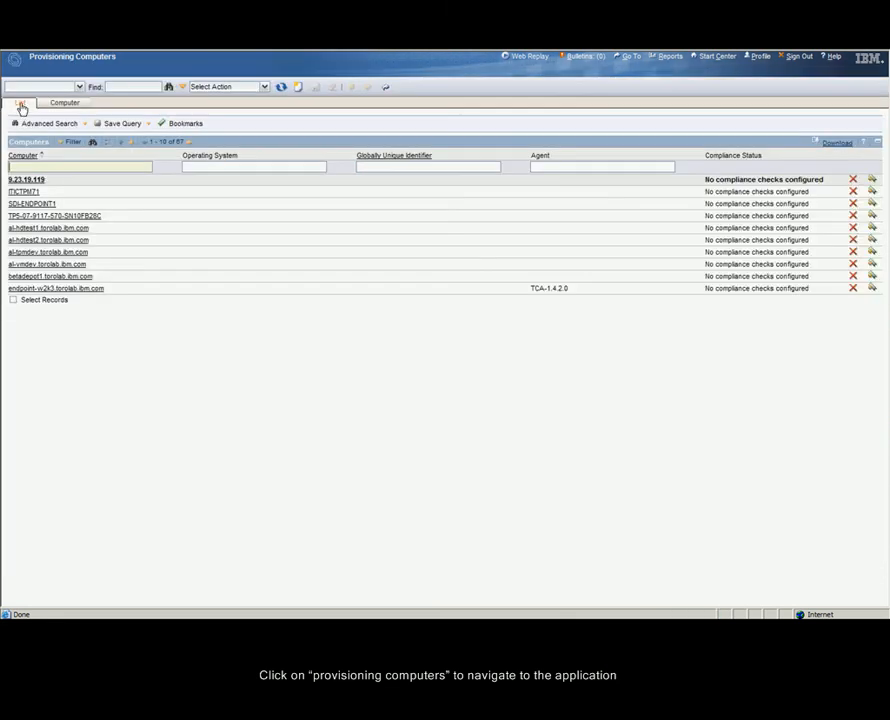
left_click(29, 216)
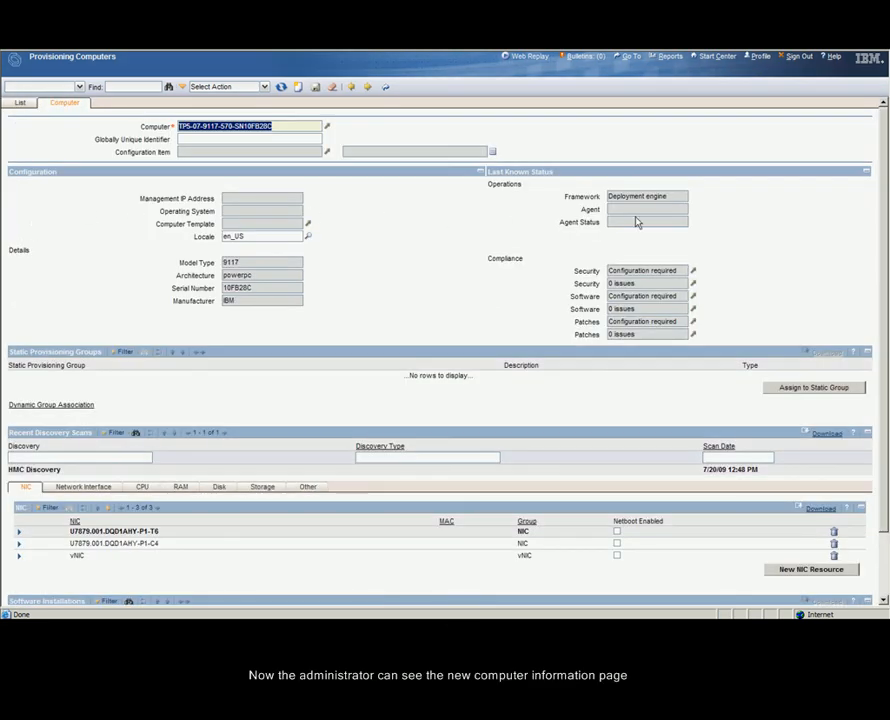
scroll(884, 203, "down", 3)
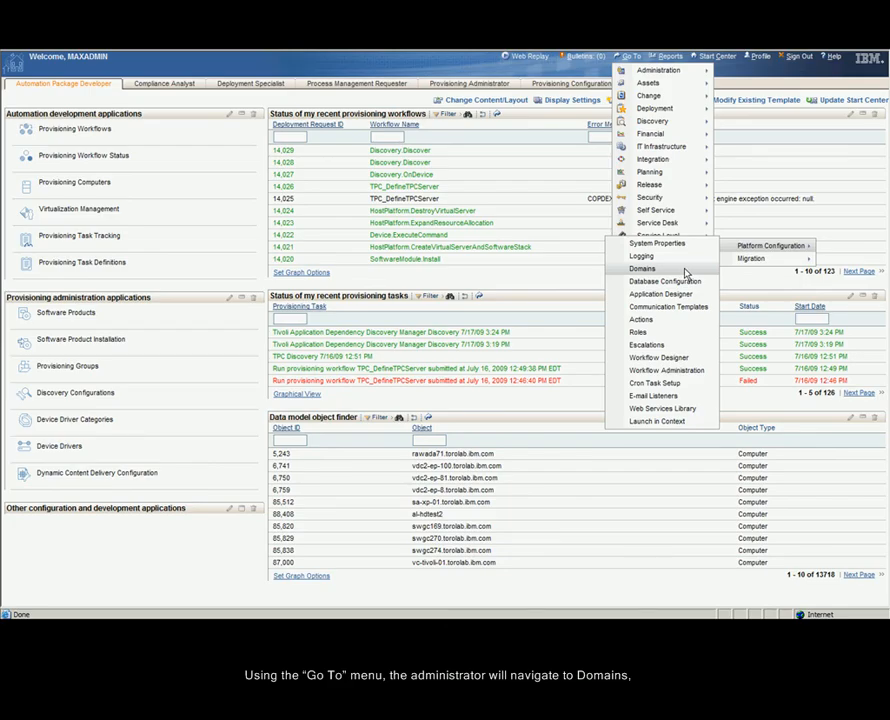
- In the Domains application, create a TABLE domain named tpvirtualserver and add a row to it
left_click(686, 271)
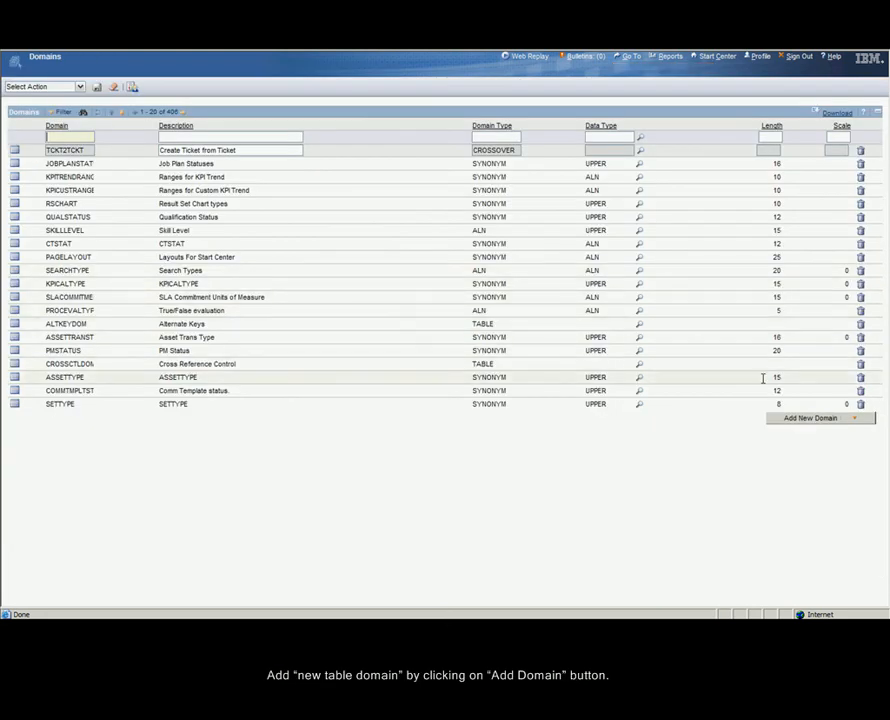
left_click(792, 424)
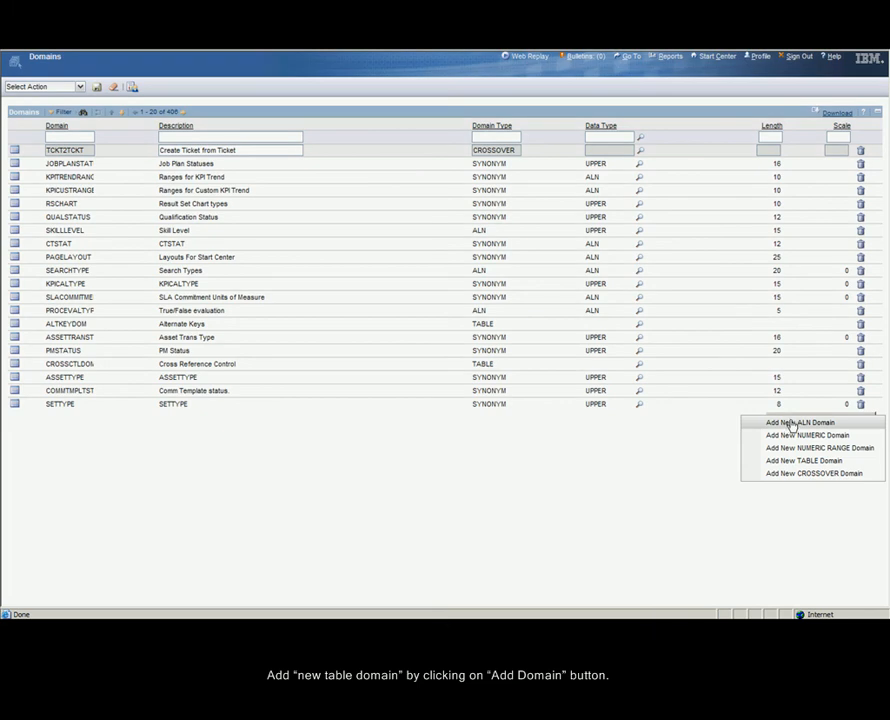
left_click(793, 462)
type("tpvirtualserver")
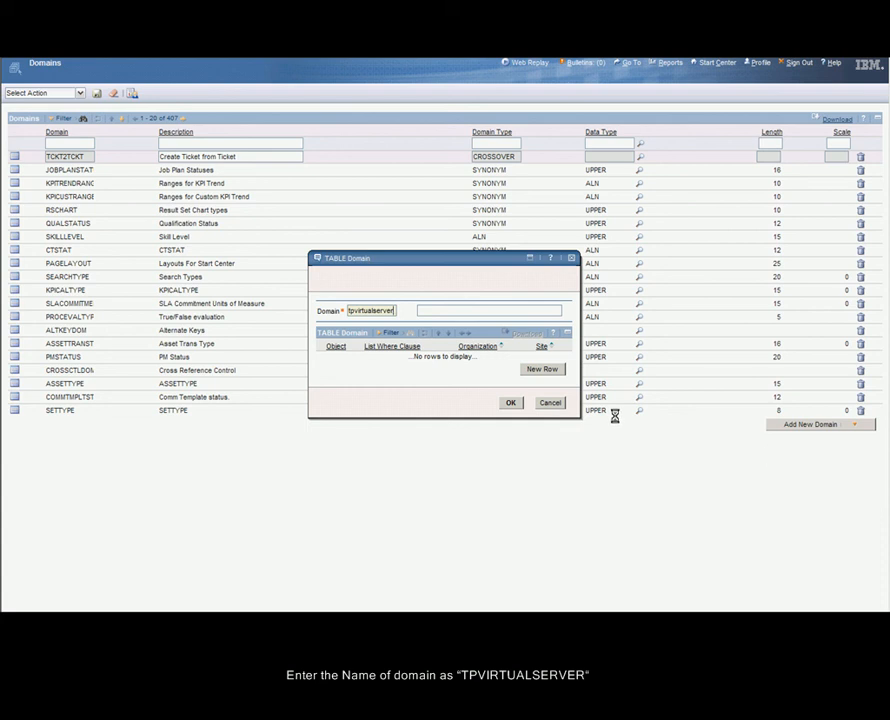
left_click(523, 373)
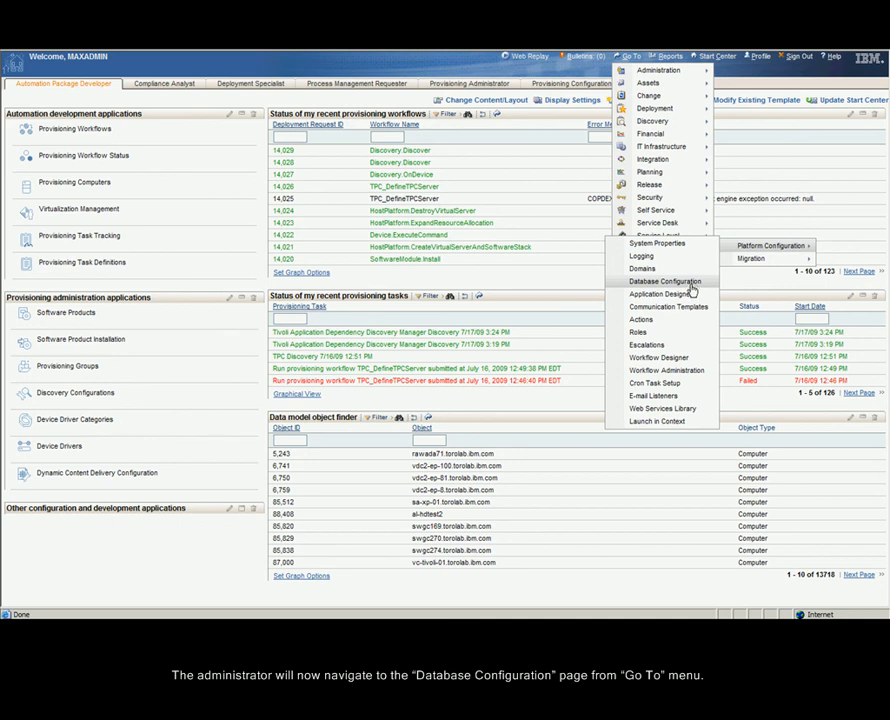
- In Database Configuration, create and save an object named DPVIRT with the description "Duplicate virtual machine"
left_click(690, 283)
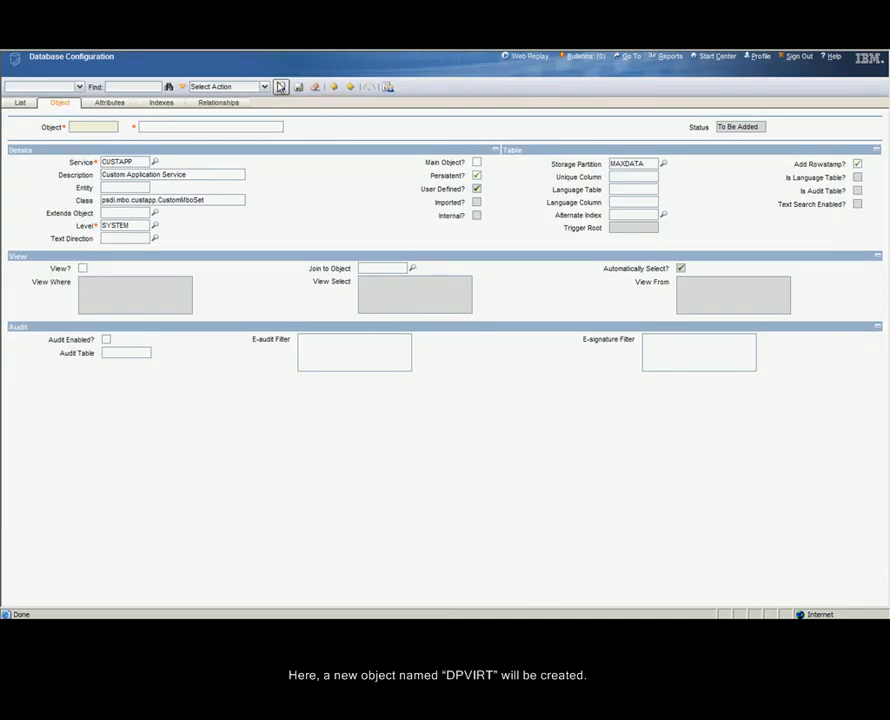
type("DPVIRT")
left_click(281, 87)
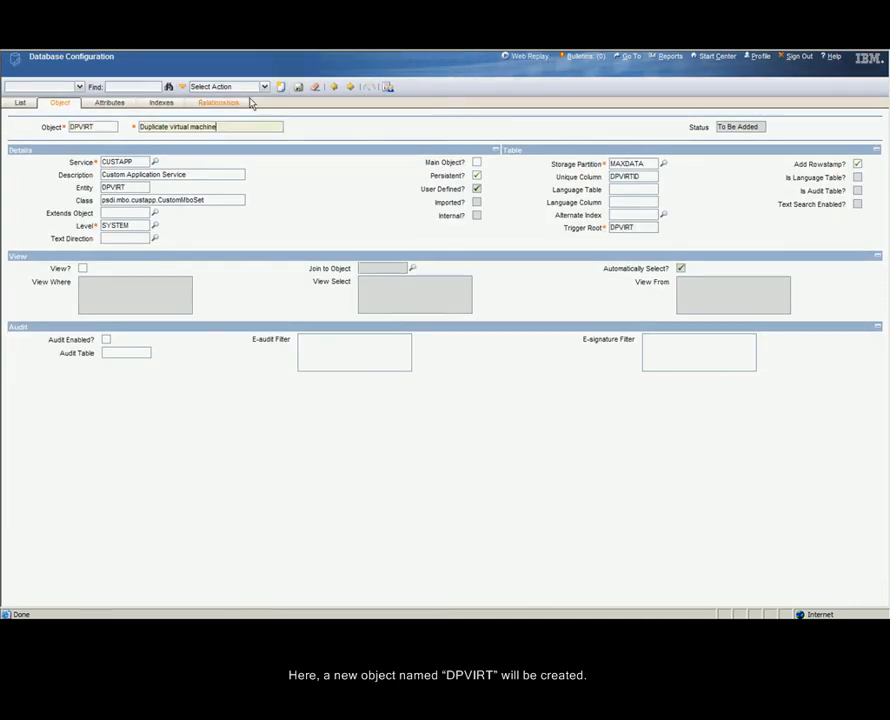
left_click(298, 88)
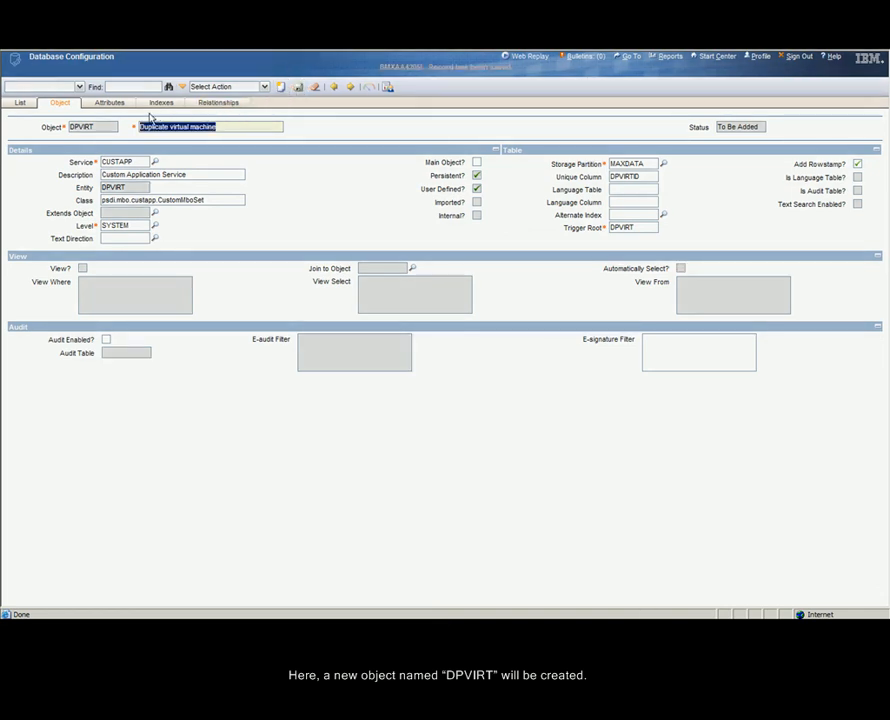
- Add the attributes HOST_PLATFORM_ID and VIRTUAL_SERVER_ID to the DPVIRT object
left_click(112, 103)
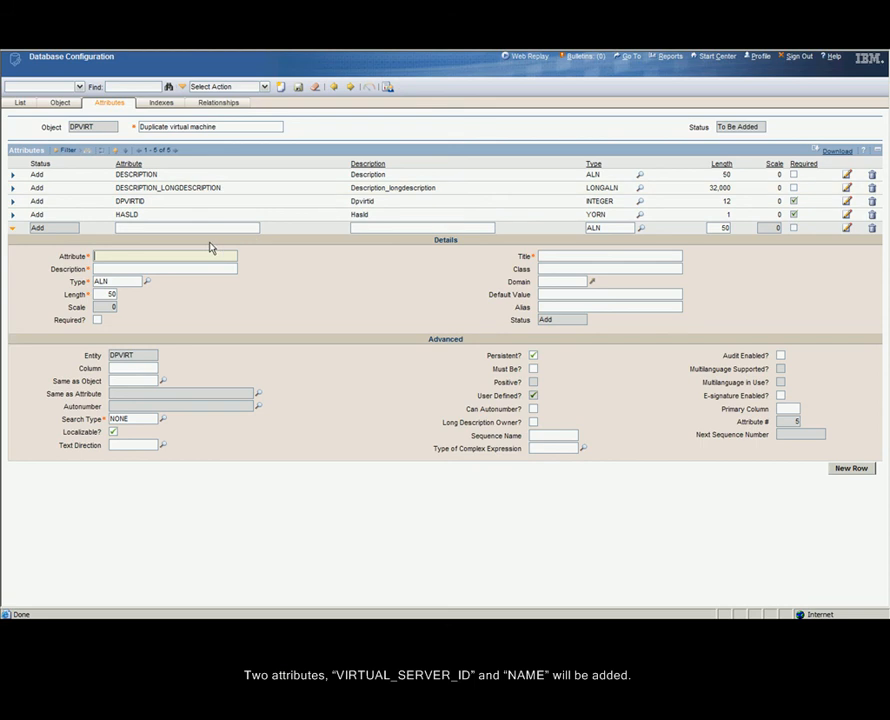
type("HOST_PLATFORM_ID")
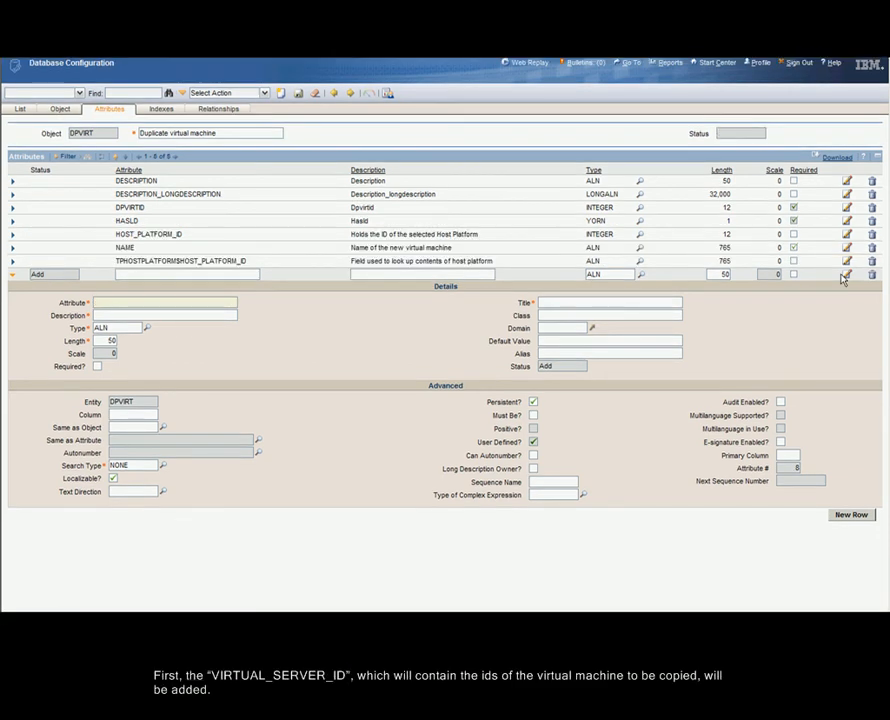
type("virtual_server_id")
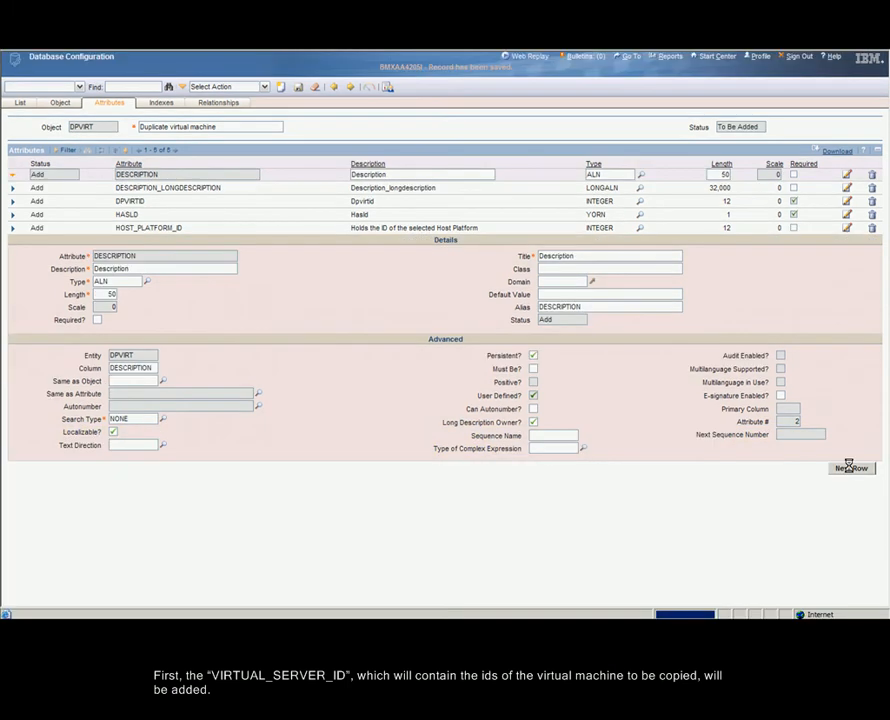
- Add a required attribute NAME to DPVIRT with the description "Name of the new virtual machine" and a length of 765
left_click(852, 470)
type("NAME")
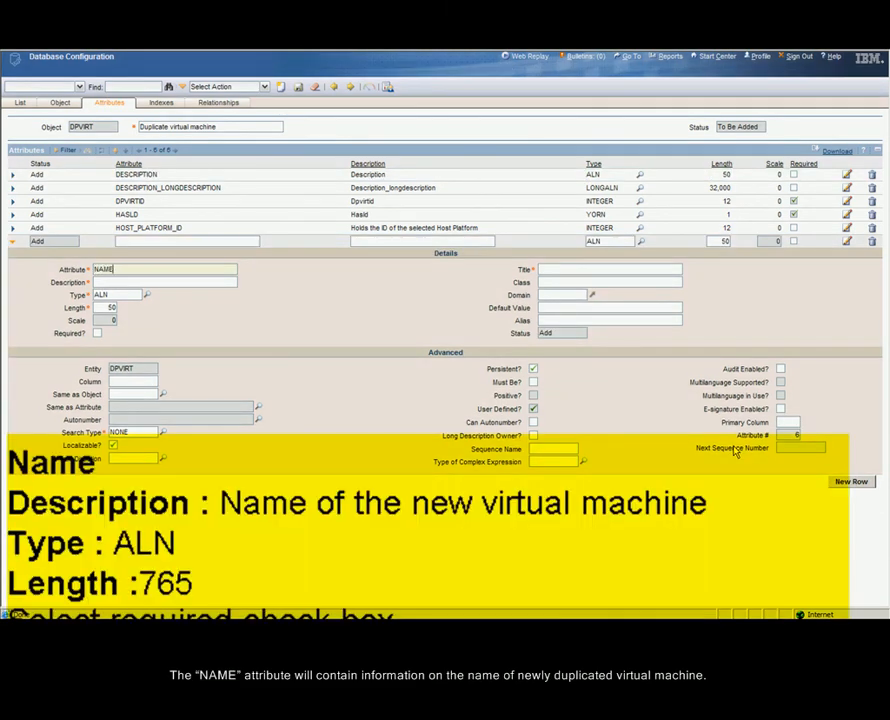
left_click(133, 286)
type("Name of the new virtu")
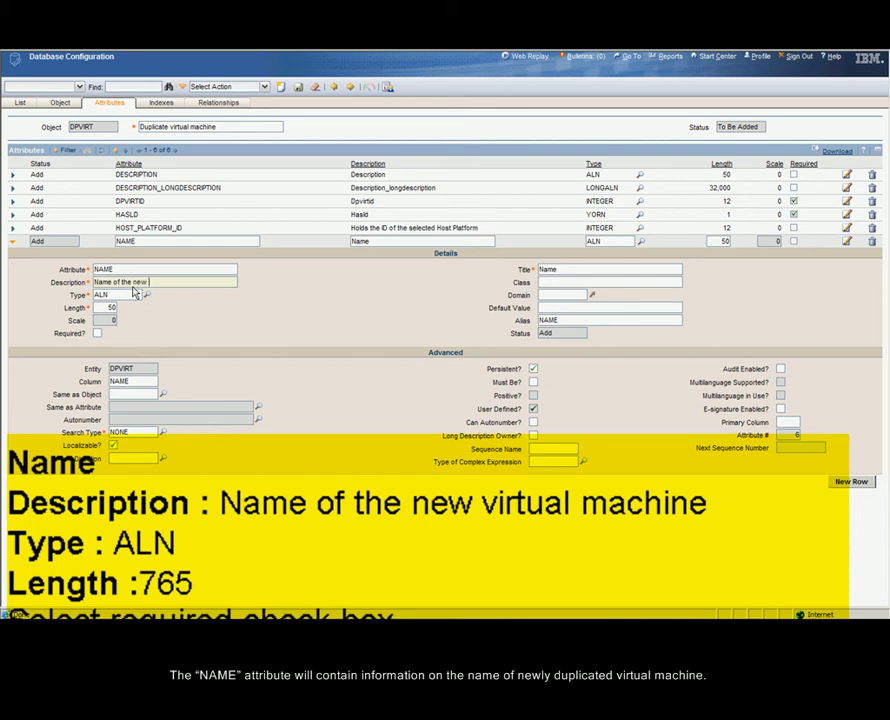
type("al machine")
double_click(110, 308)
type("765")
left_click(98, 333)
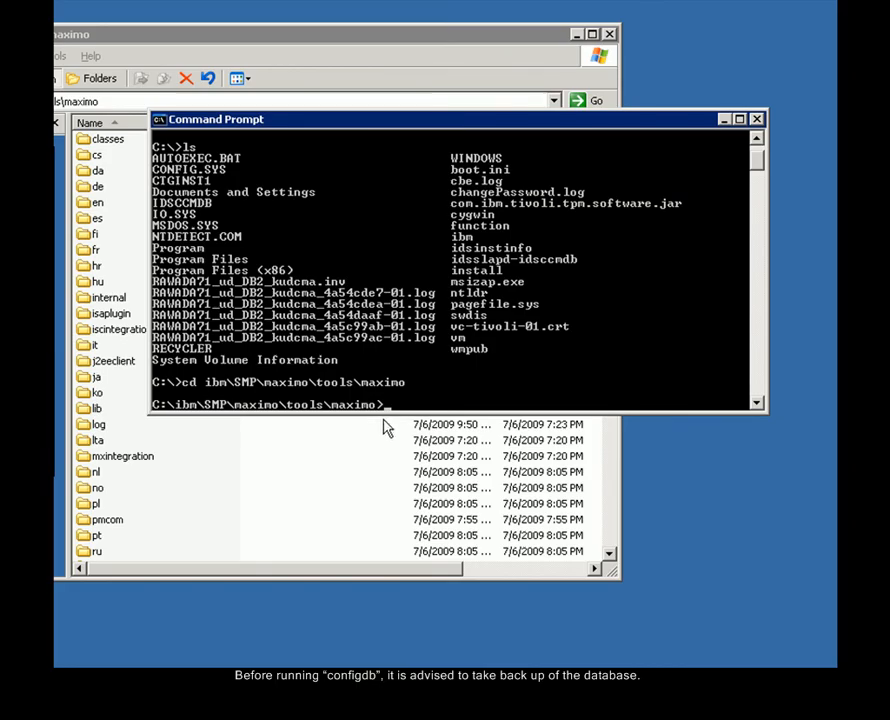
- Switch to the Command Prompt and run configdb from C:\ibm\SMP\maximo\tools\maximo
type("configdb")
key("Return")
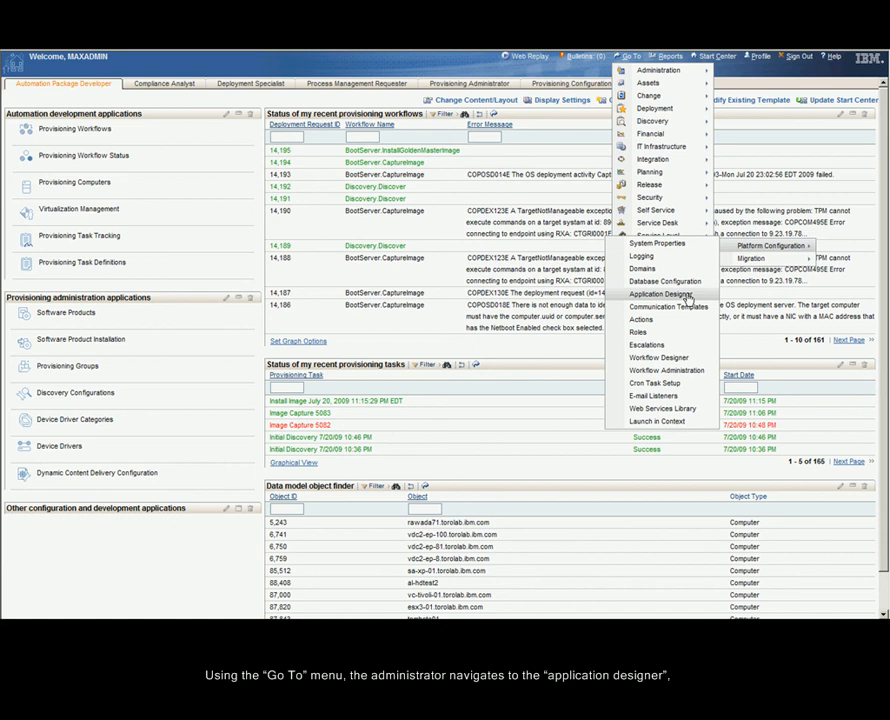
- In Application Designer, create a self service application DPVIRT described "Duplicate Virtual Machine" with main object DPVIRT, key attribute DPVIRTID and module SSDR
left_click(688, 296)
left_click(280, 84)
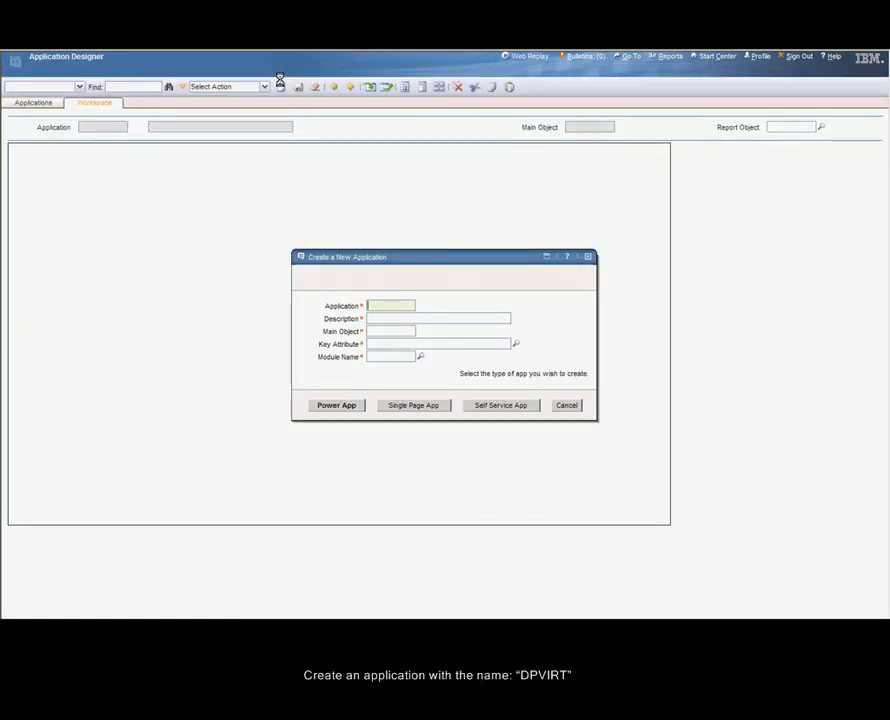
type("DPVIRT")
key("Tab")
type("Duplicate Virtual Machine")
key("Tab")
type("DPVIRT")
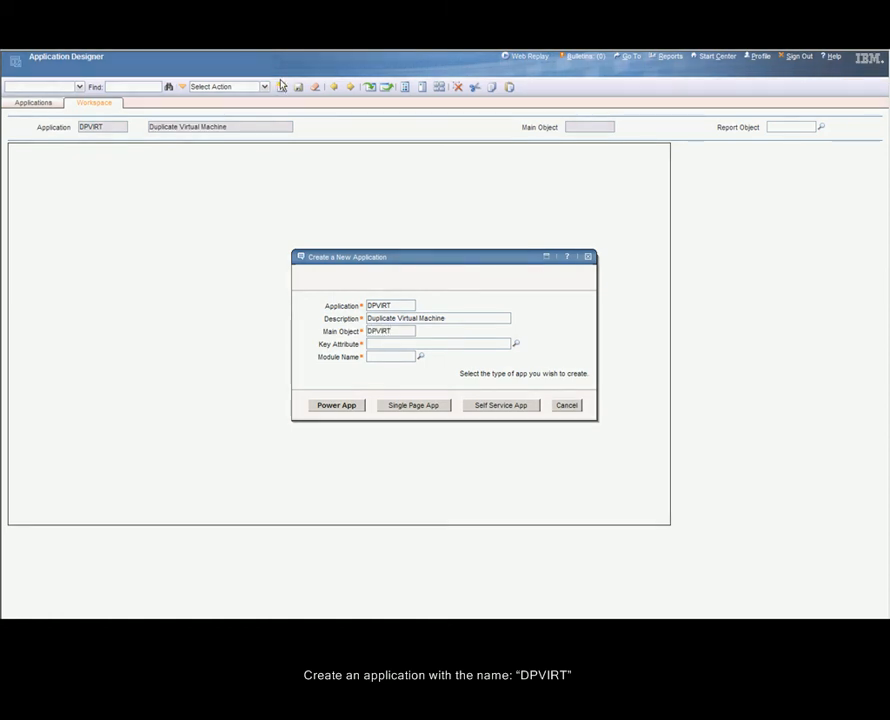
key("Tab")
type("DPVIRTID")
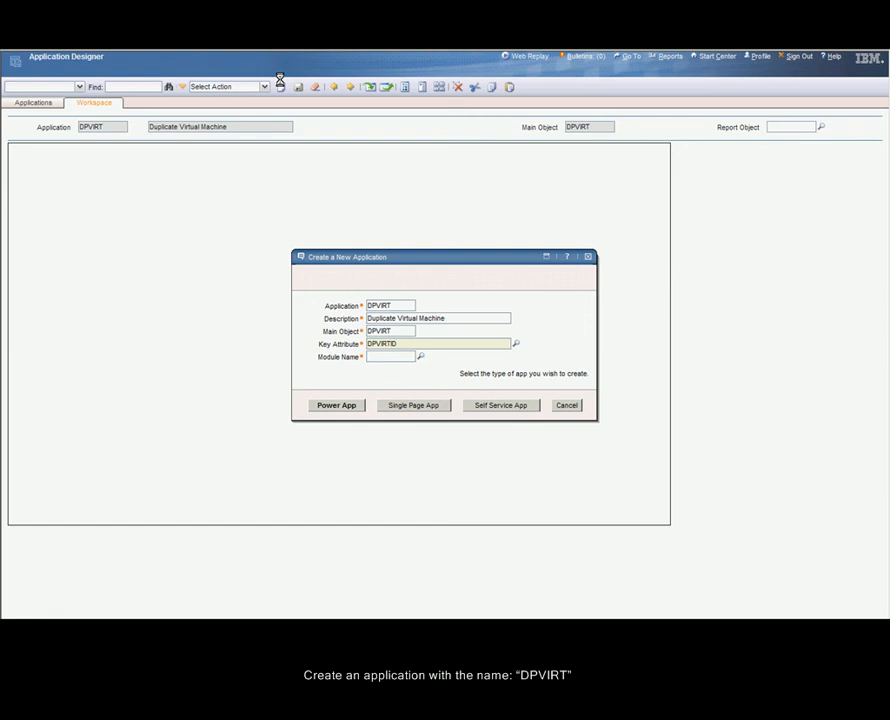
key("Tab")
type("SSDR")
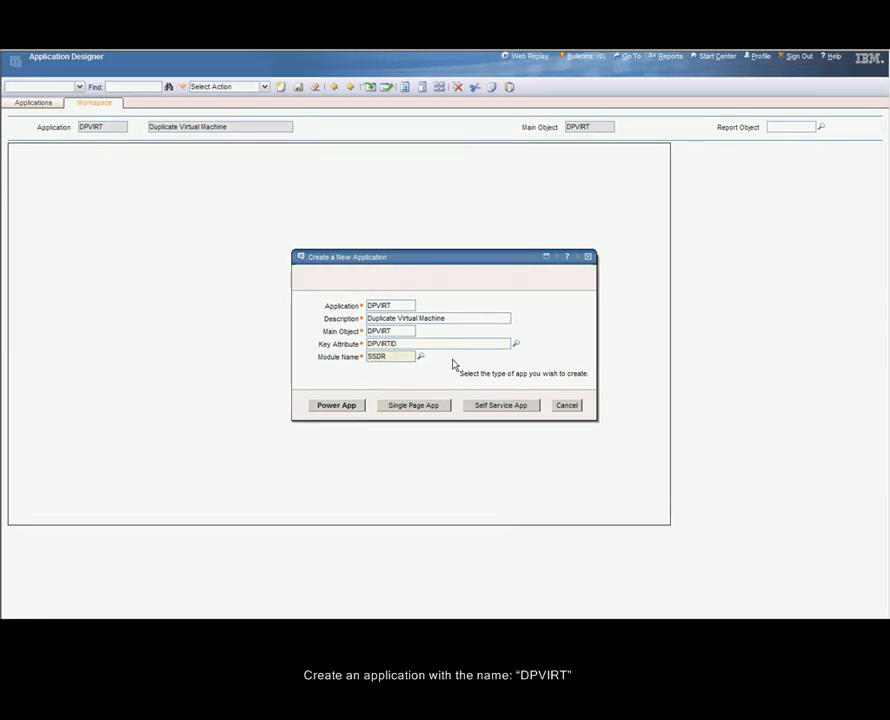
left_click(490, 407)
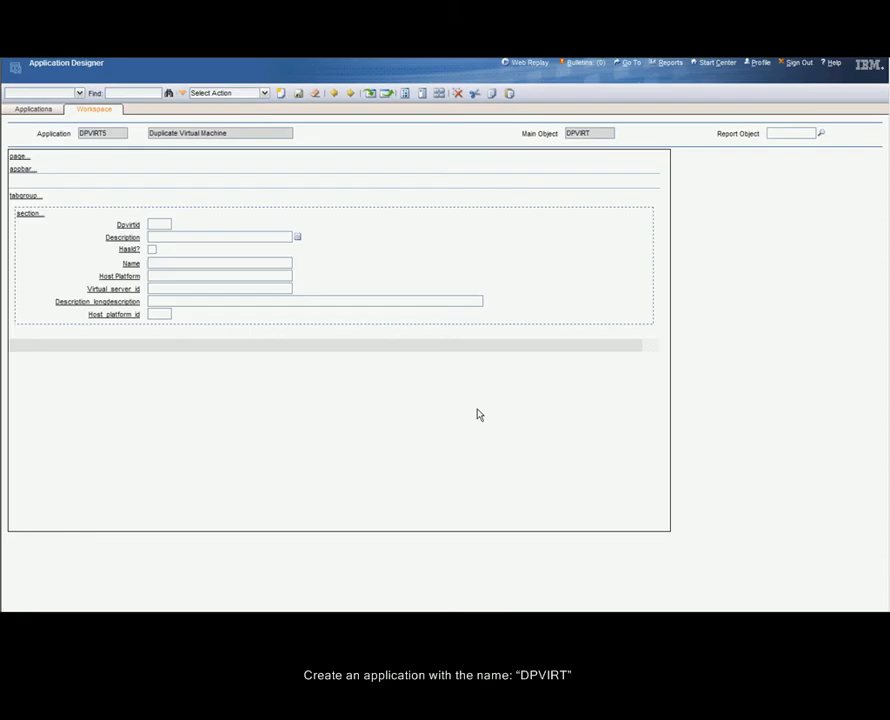
- Delete the Dpvirtid, Description, Hasld?, Host Platform, Description_longdescription and Host_platform_id fields from the application's section
right_click(157, 227)
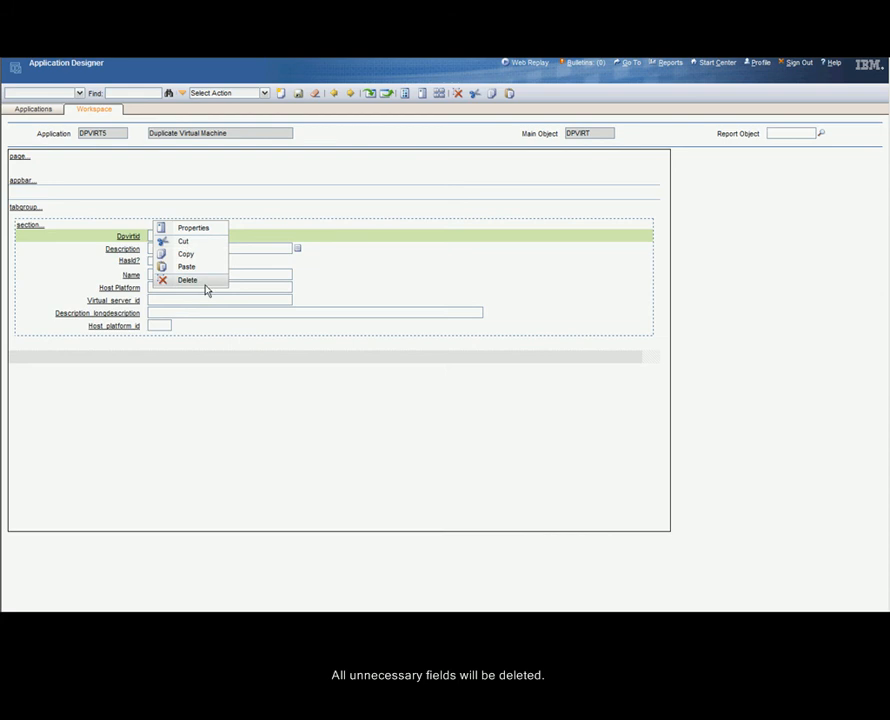
left_click(204, 284)
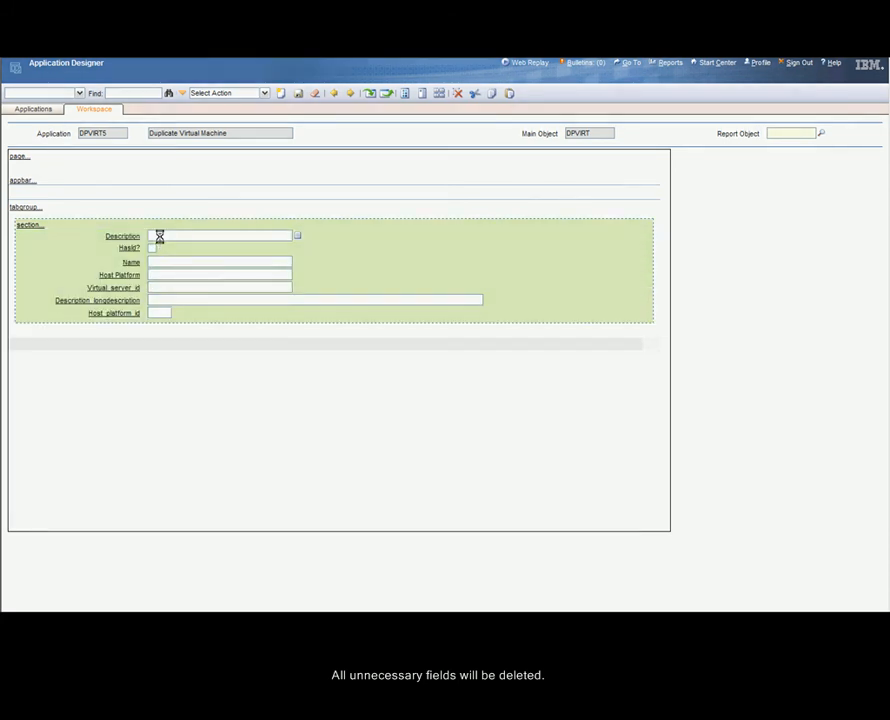
right_click(159, 236)
left_click(186, 292)
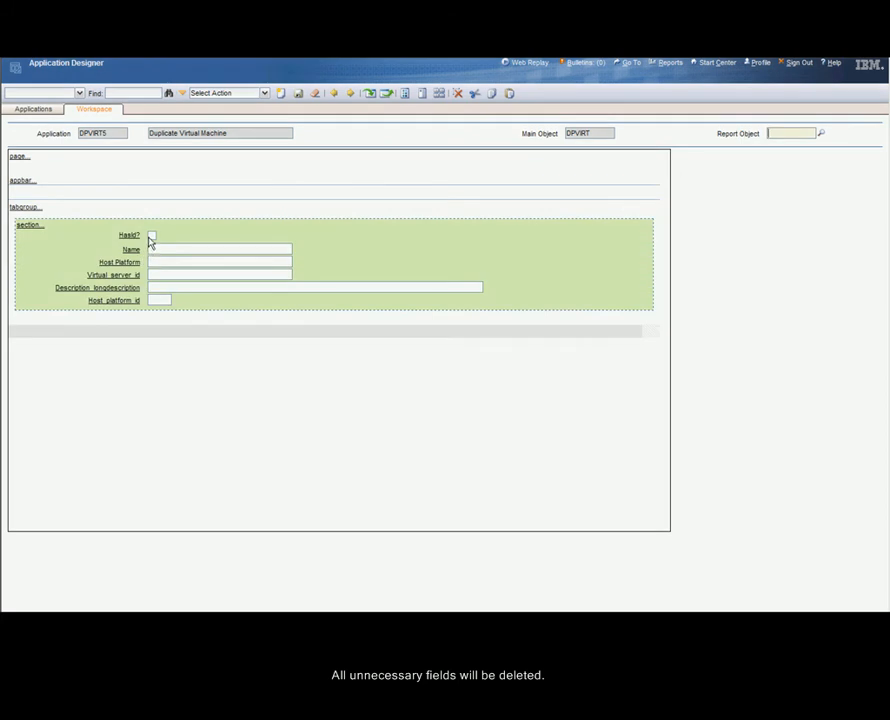
right_click(150, 238)
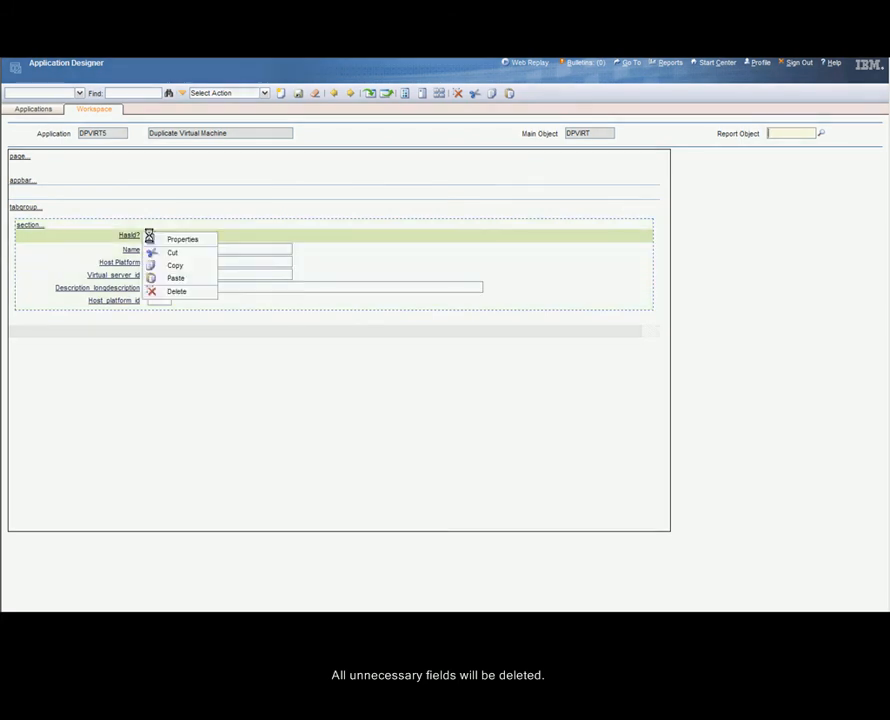
left_click(187, 294)
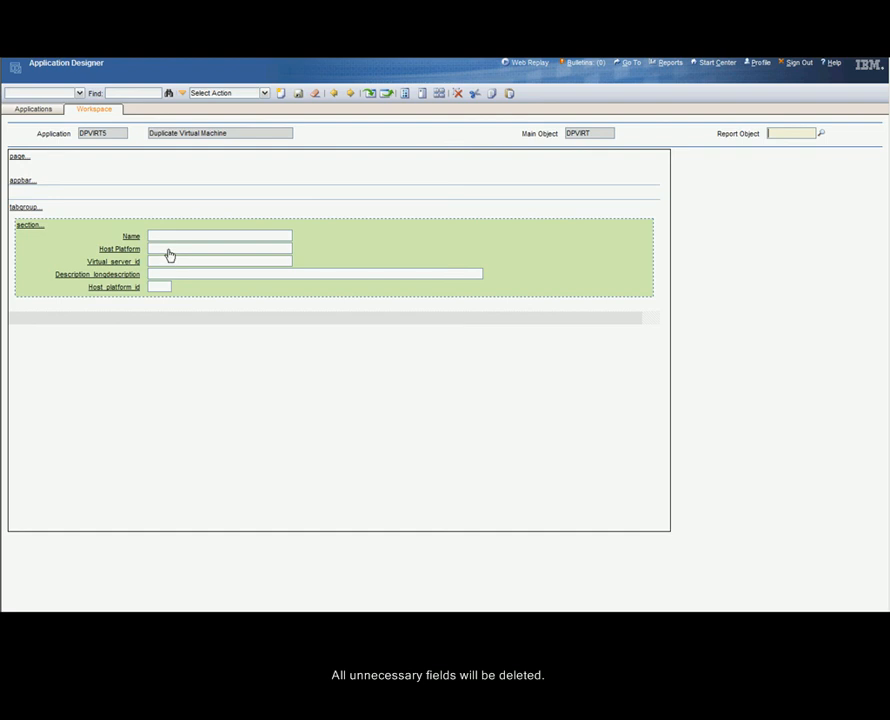
right_click(167, 249)
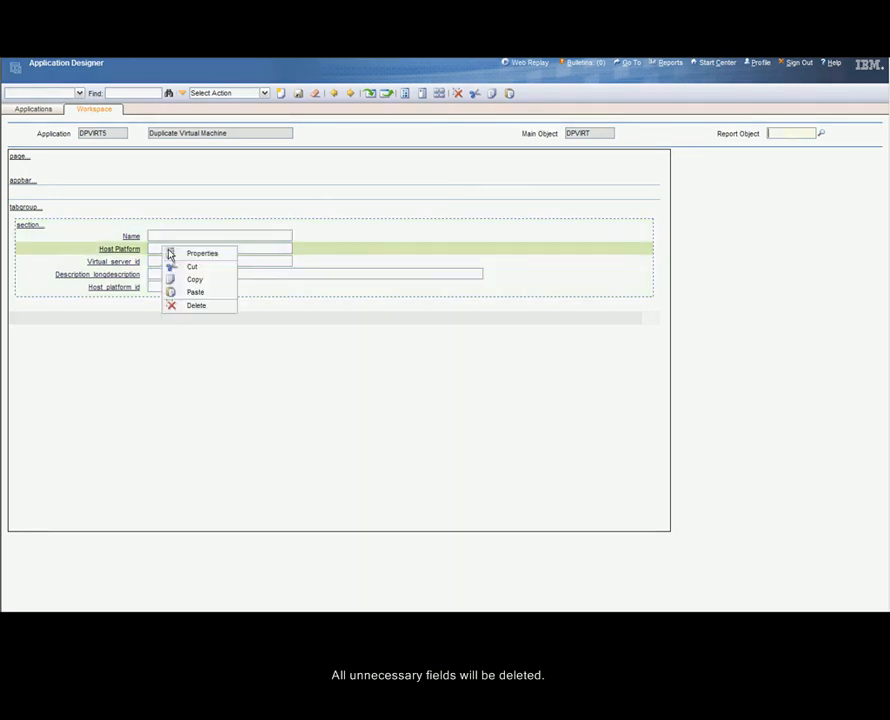
left_click(193, 309)
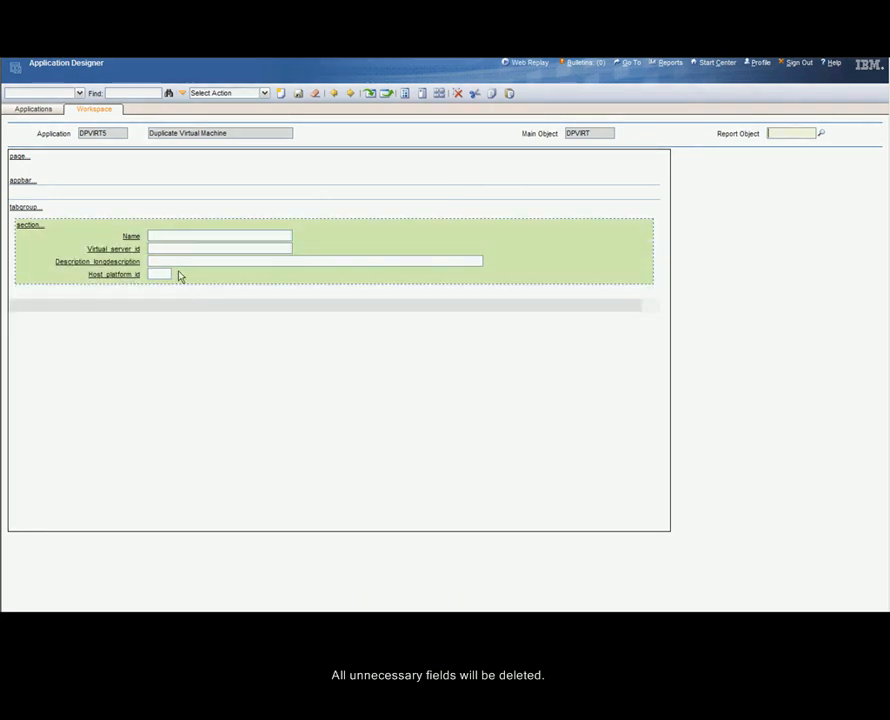
right_click(174, 262)
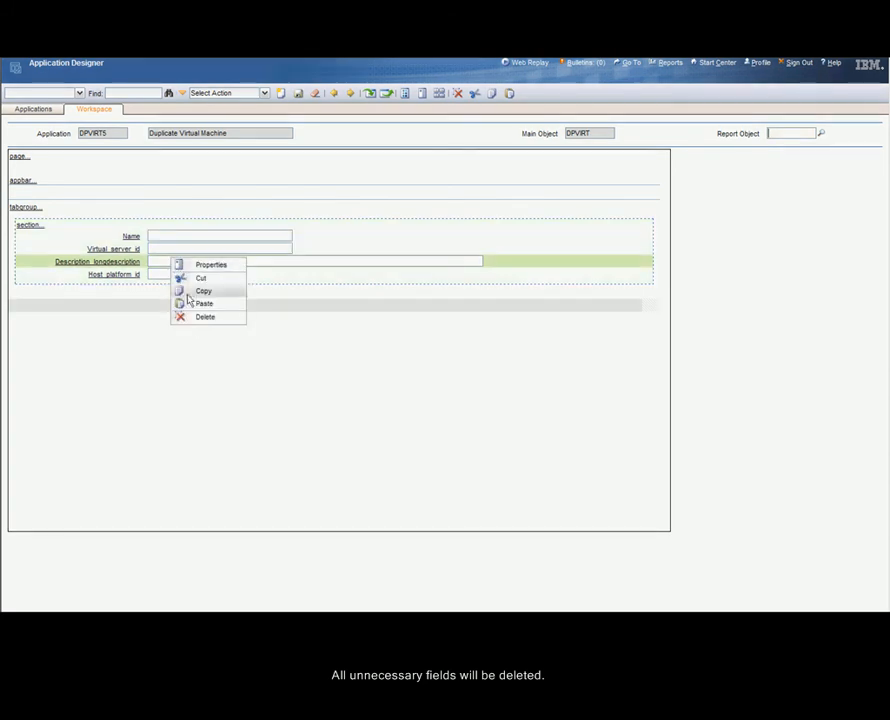
left_click(196, 317)
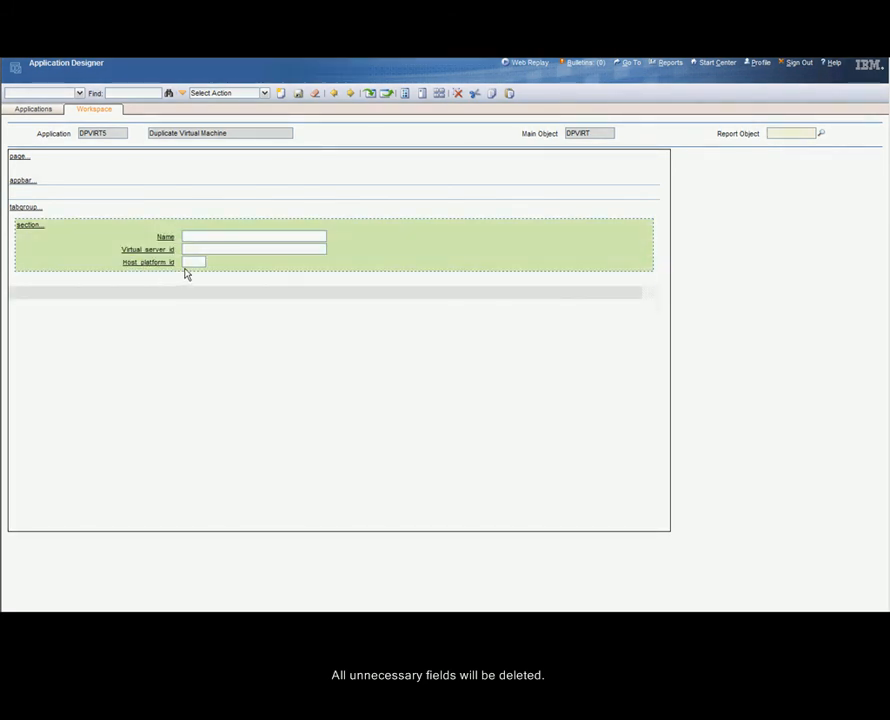
right_click(189, 268)
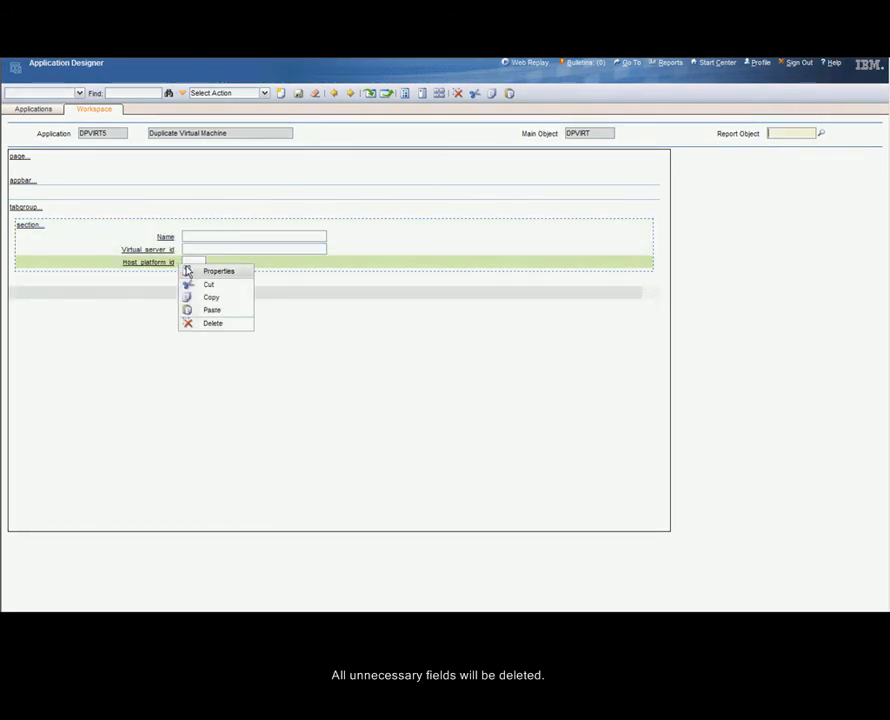
left_click(213, 325)
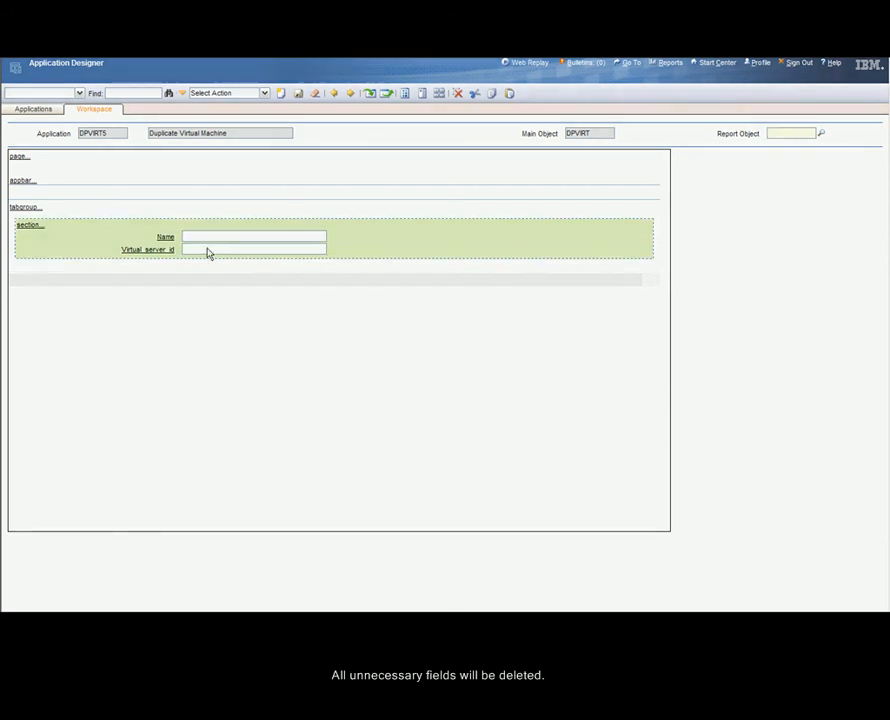
- Add a combobox labelled "Id of the virtual server to be duplicated" with attribute VIRTUAL_SERVER_ID and VALUE as its select and display attributes
right_click(206, 248)
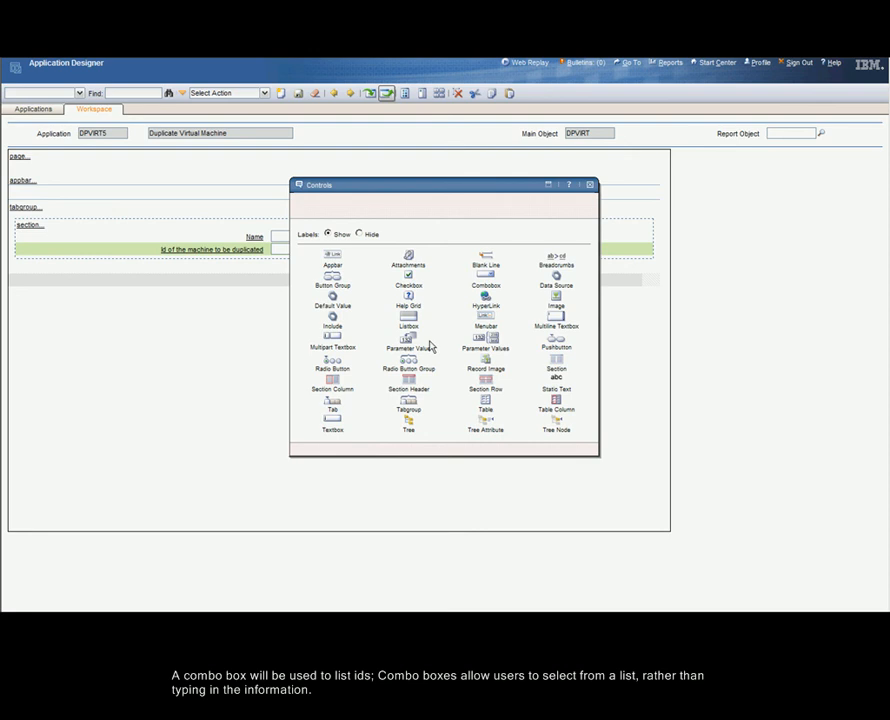
left_click_drag(490, 266, 273, 257)
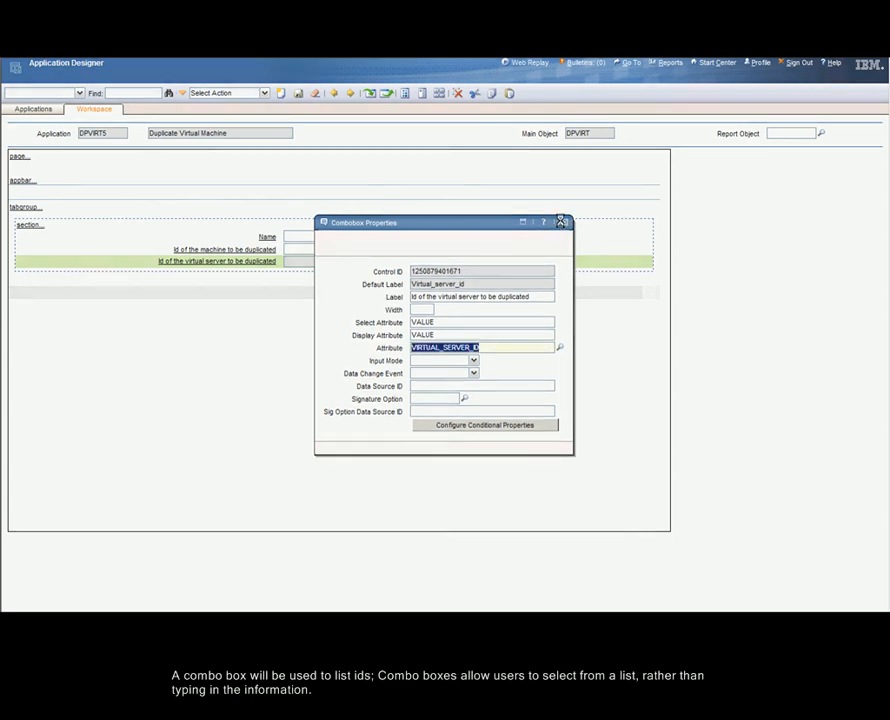
left_click(561, 221)
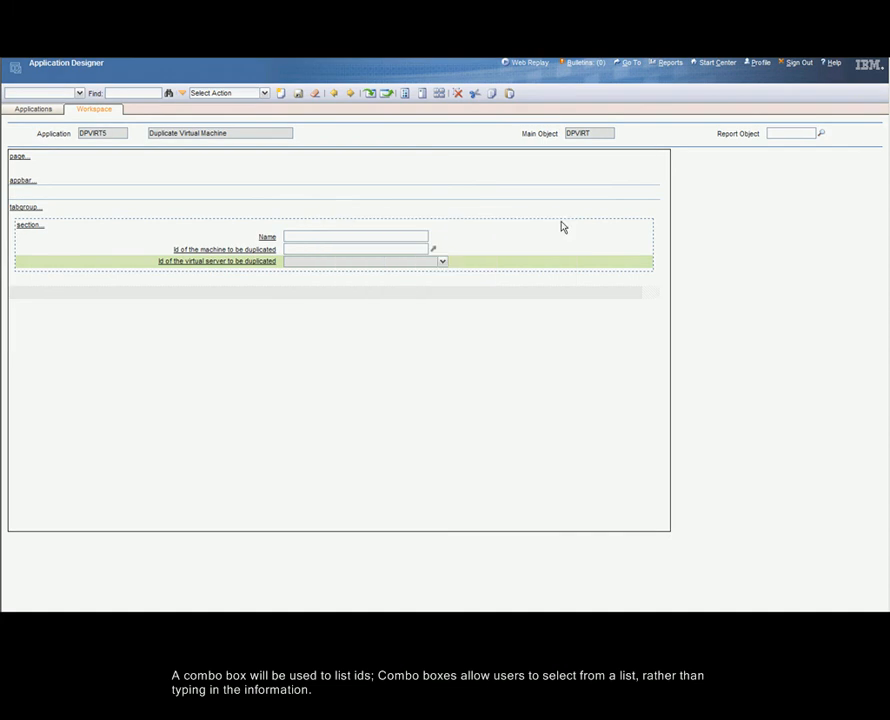
- Delete the "Id of the machine to be duplicated" text field and save the application
left_click(237, 252)
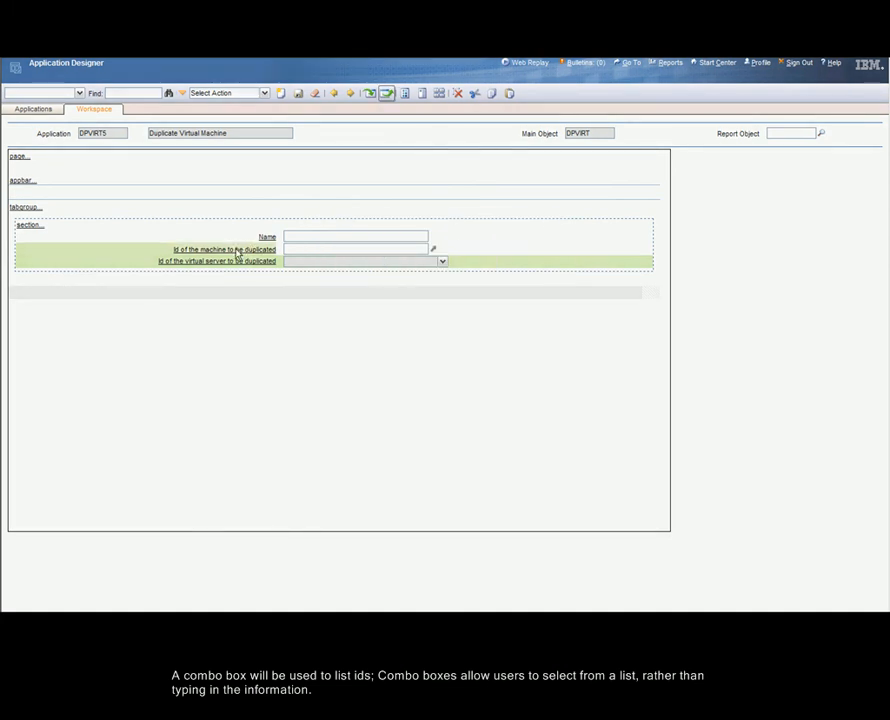
right_click(237, 252)
left_click(263, 308)
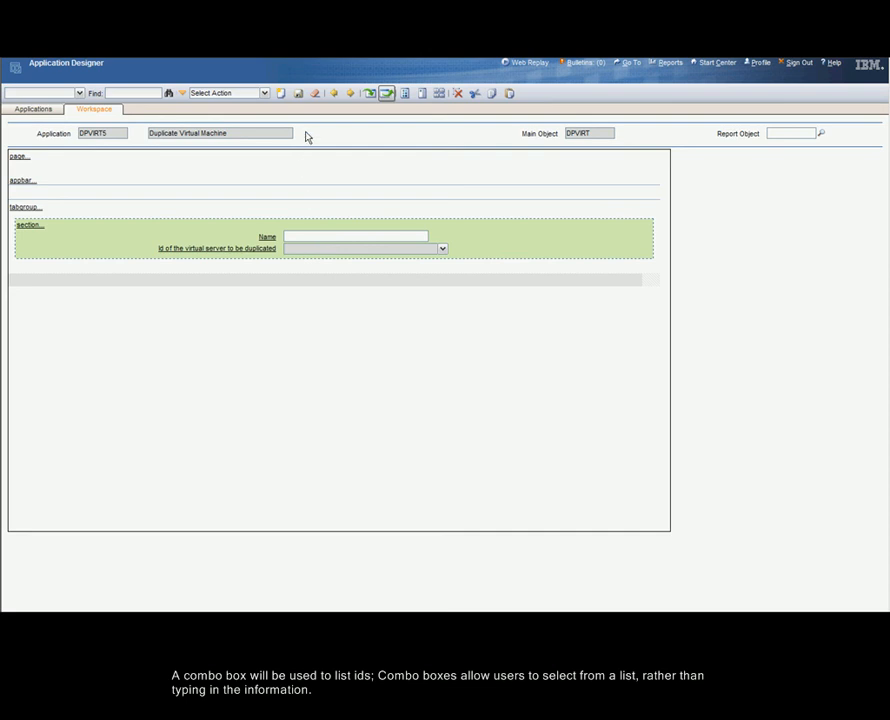
left_click(298, 93)
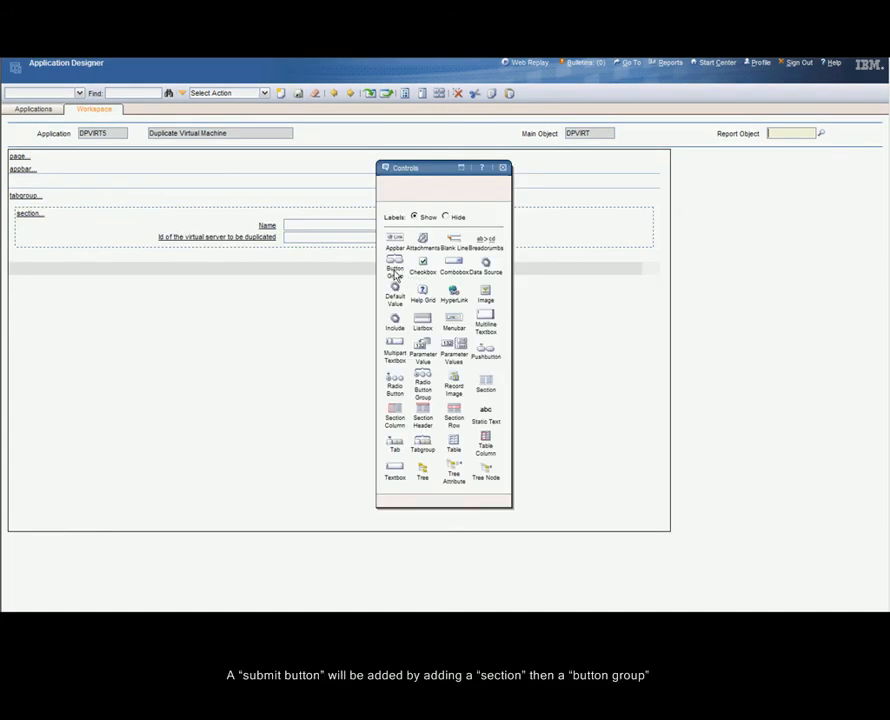
- Add a button group below the section, label its pushbutton "DSub" and enter SUBMIT in the pushbutton's properties
left_click_drag(395, 270, 641, 258)
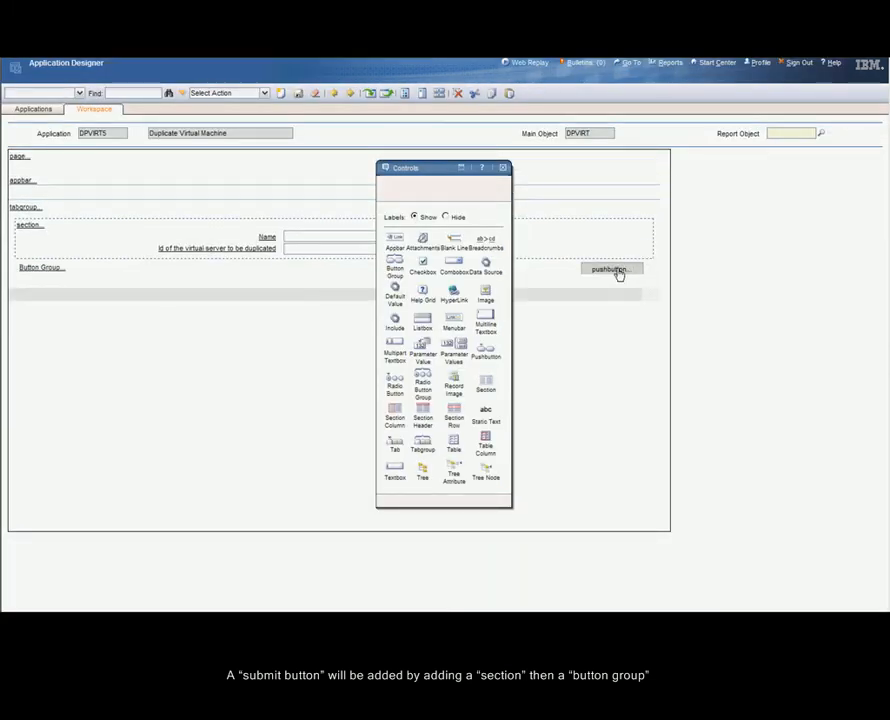
left_click(615, 272)
right_click(615, 273)
left_click(622, 273)
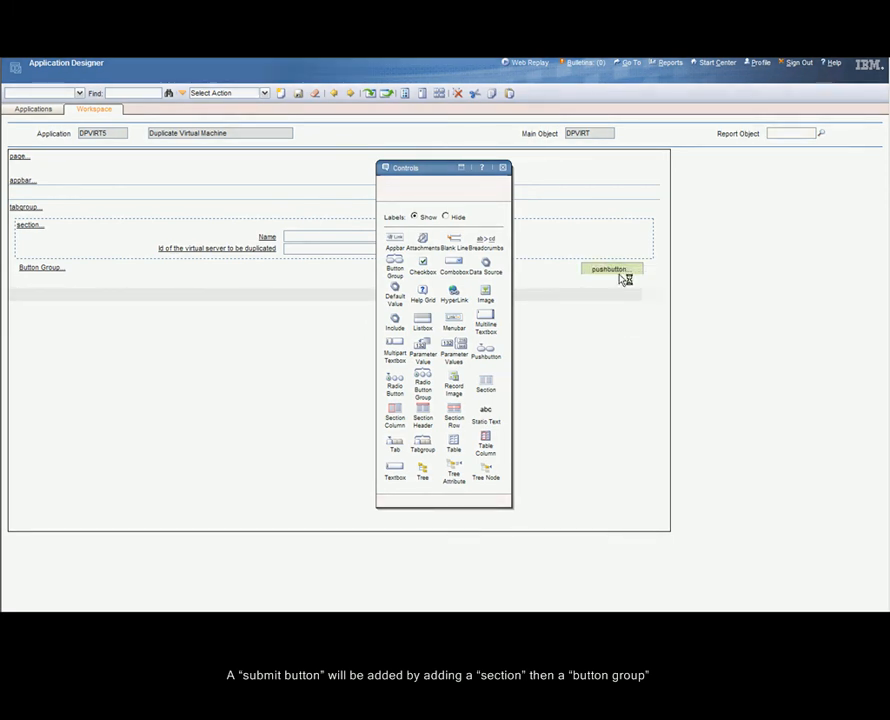
key("Tab")
type("S")
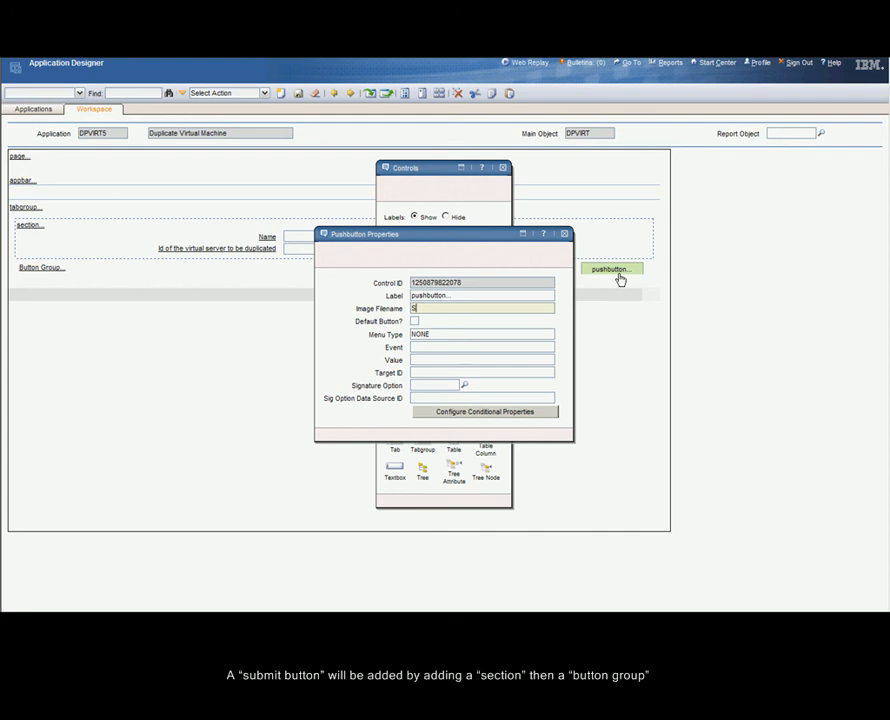
key("BackSpace")
key("shift+Tab")
type("DS")
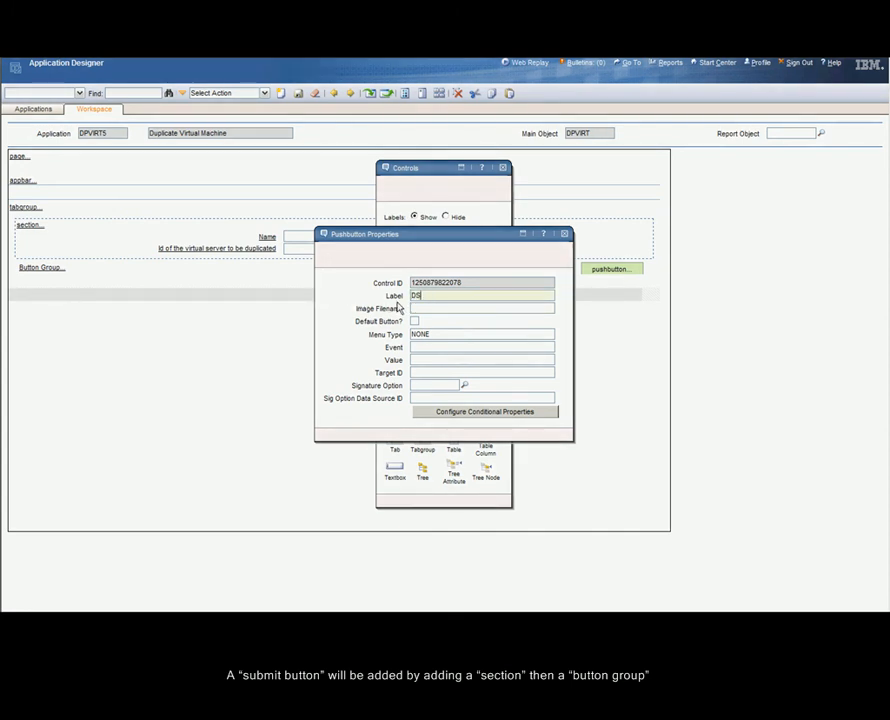
type("ub")
key("Tab")
key("Tab")
key("Tab")
type("SUBMIT")
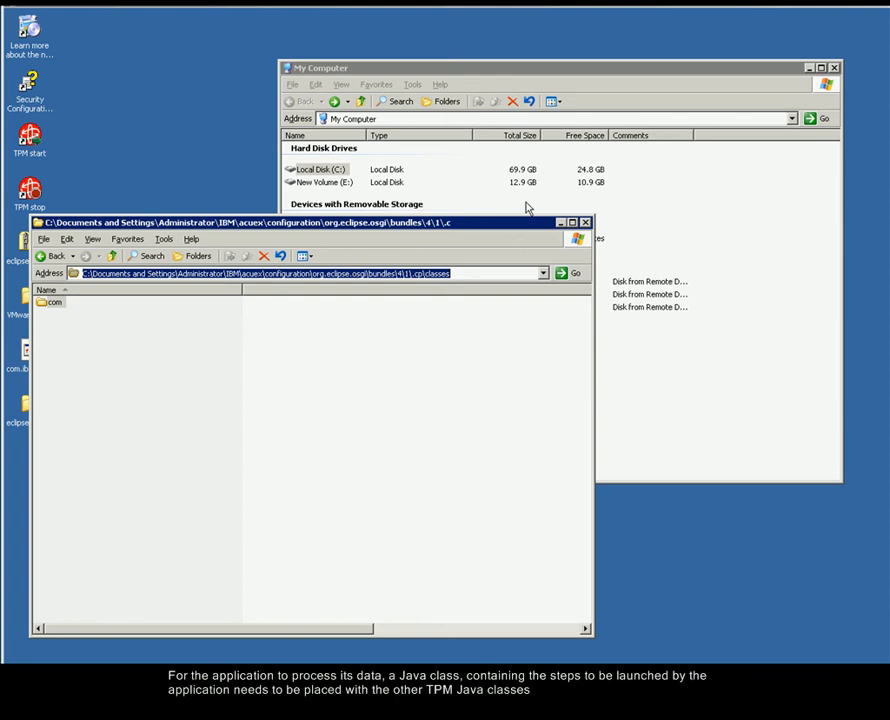
- Go to the Java classes folder under ctgCell01\MAXIMO.ear\maximouiweb.war\WEB-INF and select the com folder in the Eclipse bundle's classes folder
left_click(419, 118)
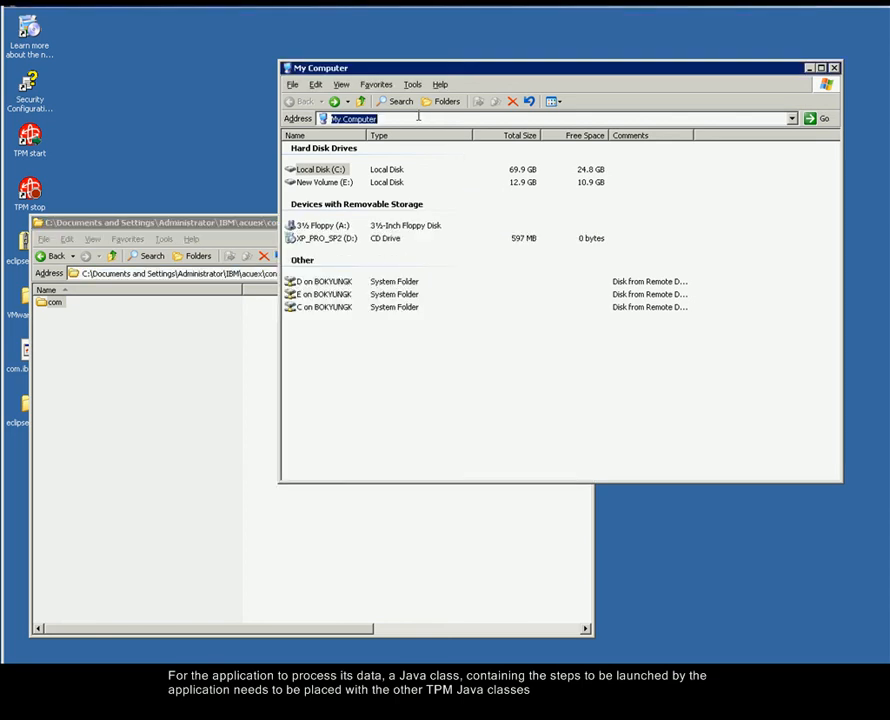
type("C:\\Program Files\\IBM\\WebSphere\\AppServer\\profiles\\ctgAppSrv01\\installedApps\\ctgCell01\\MAXIMO.ear\\maximouiweb.war\\WEB-INF\\classes")
key("Return")
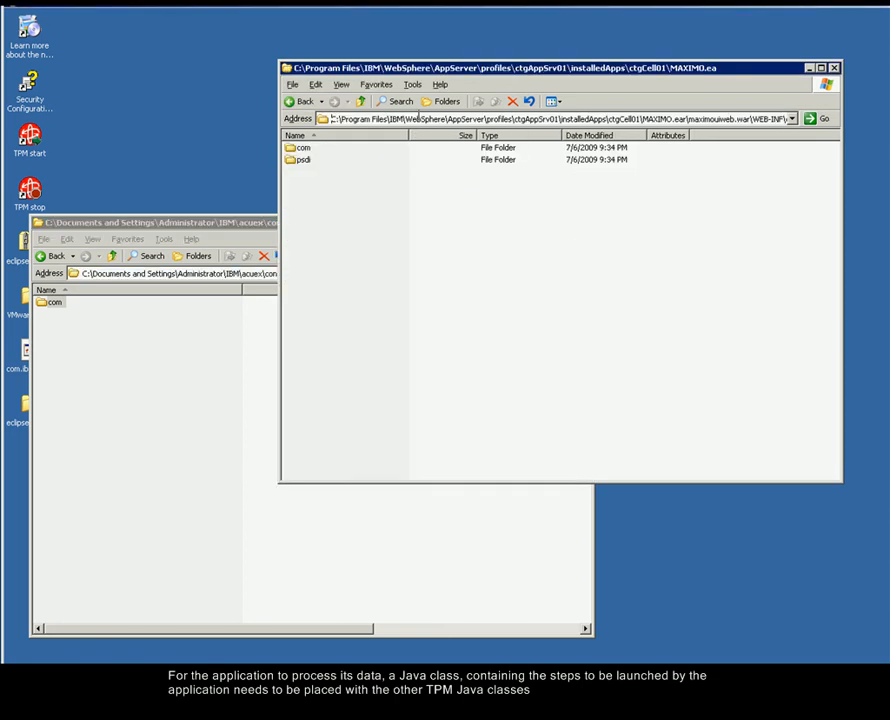
left_click(53, 303)
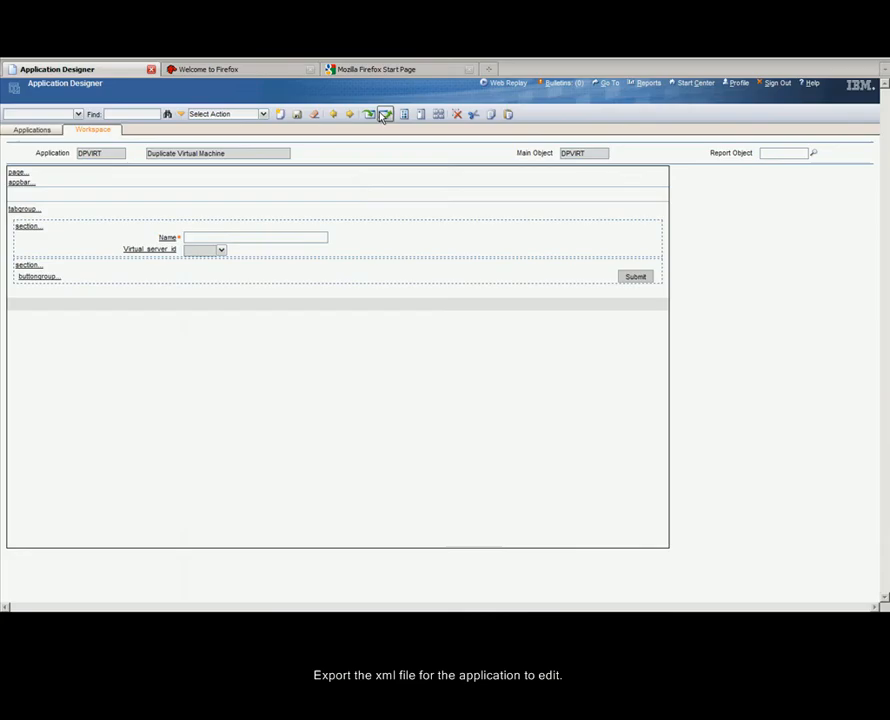
- Export the DPVIRT application definition and save it to the desktop as dpvirt.xml
left_click(384, 113)
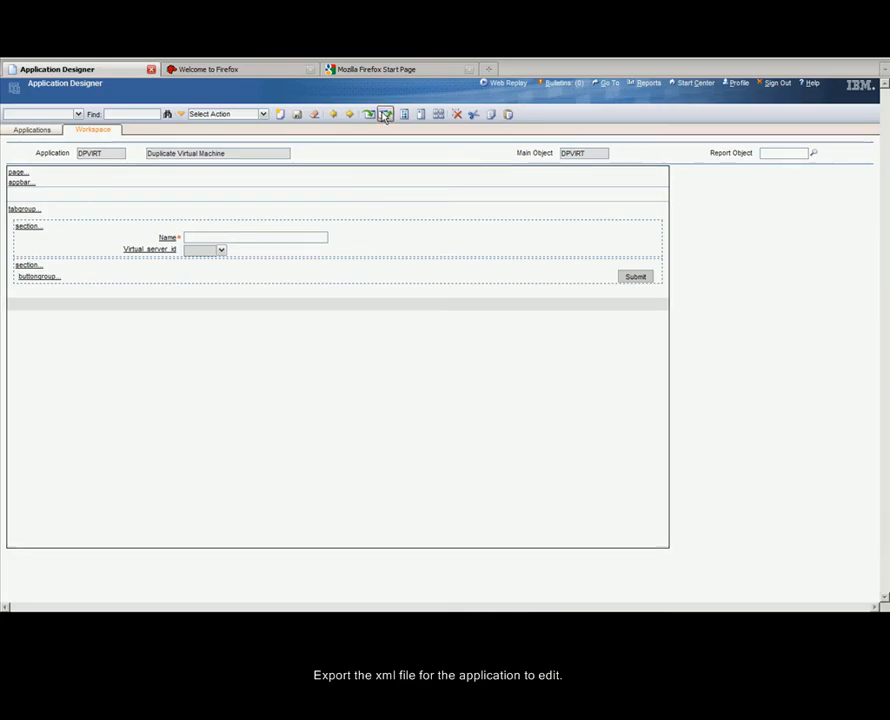
left_click(11, 12)
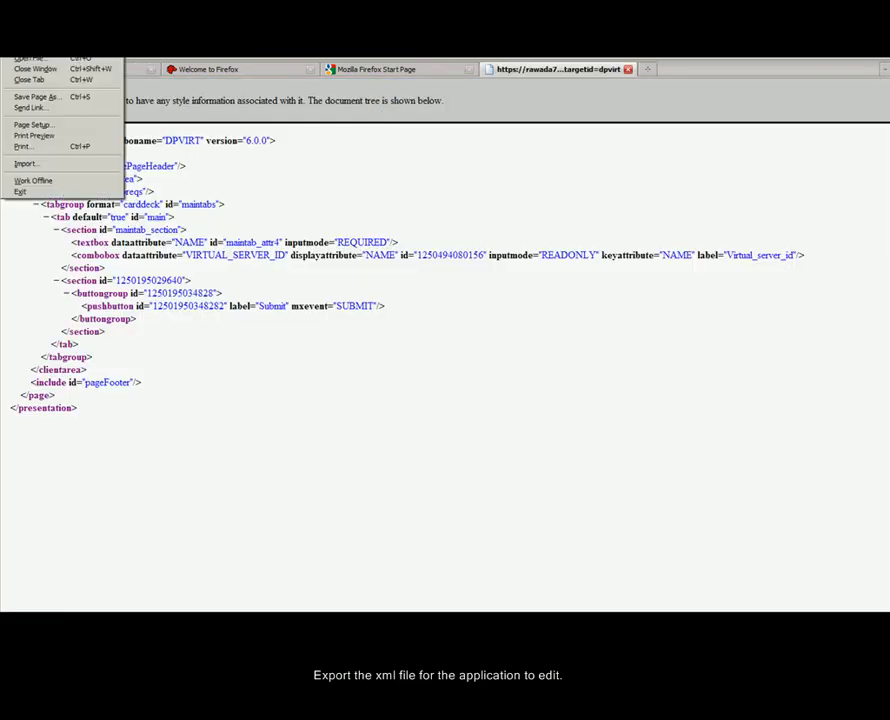
left_click(36, 97)
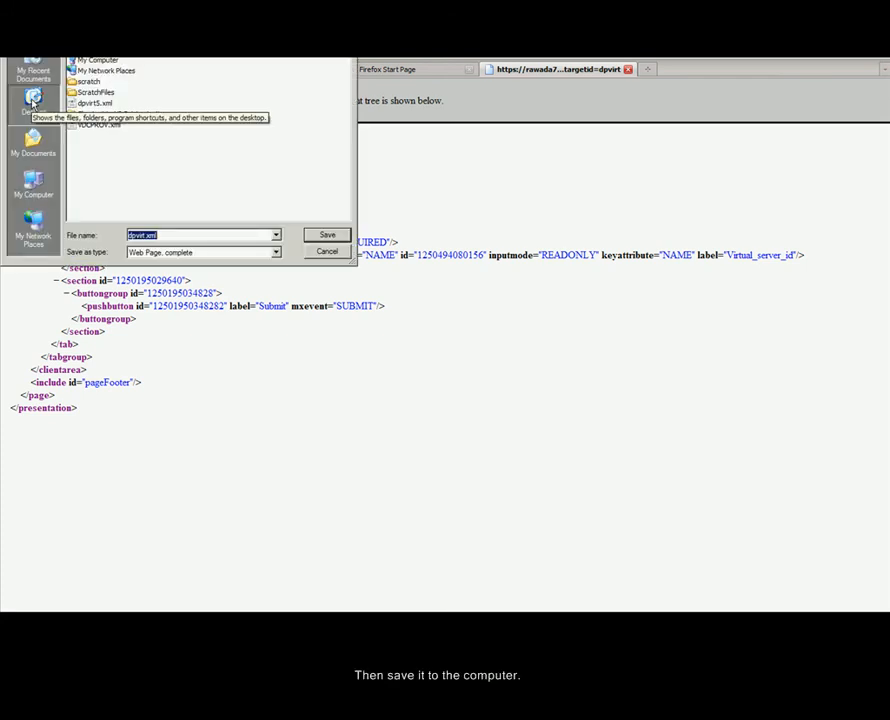
left_click(32, 100)
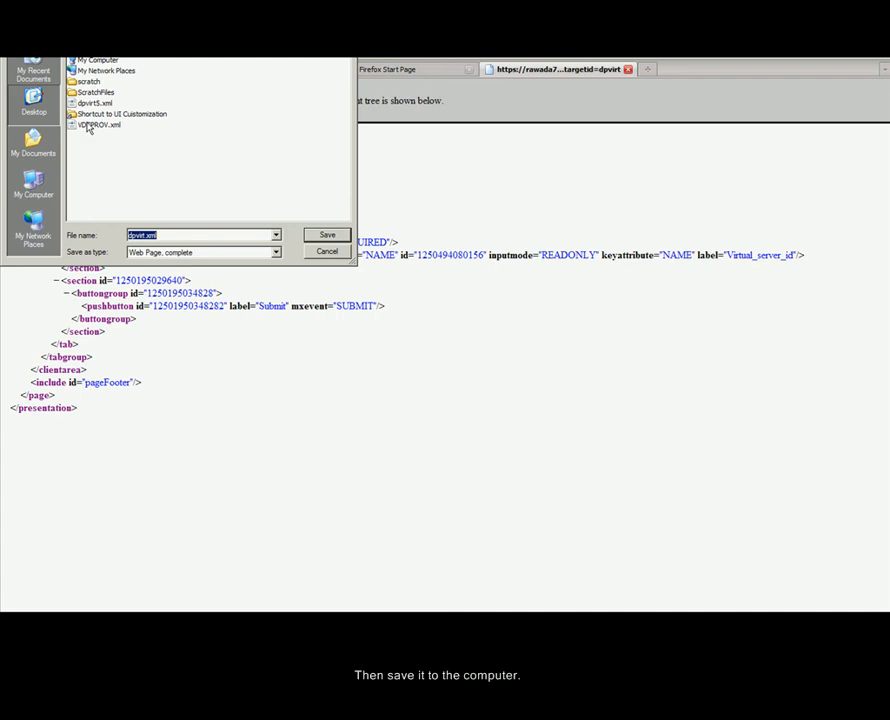
left_click(326, 235)
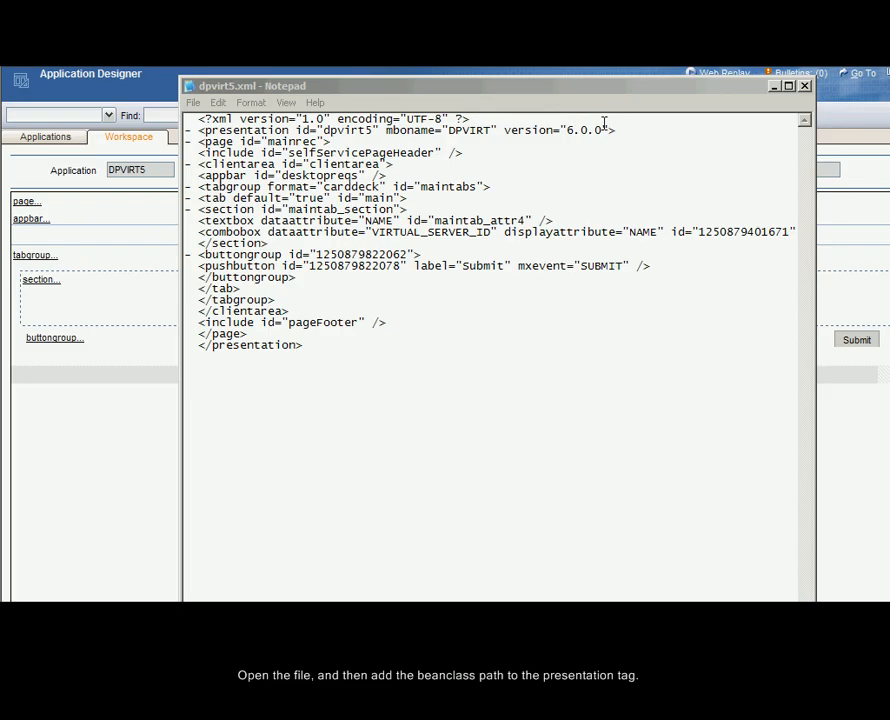
- Add beanclass="com.ibm.tivoli.tpm.sample.DPVIRT" after the version attribute in the presentation tag of dpvirt5.xml in Notepad
left_click(606, 122)
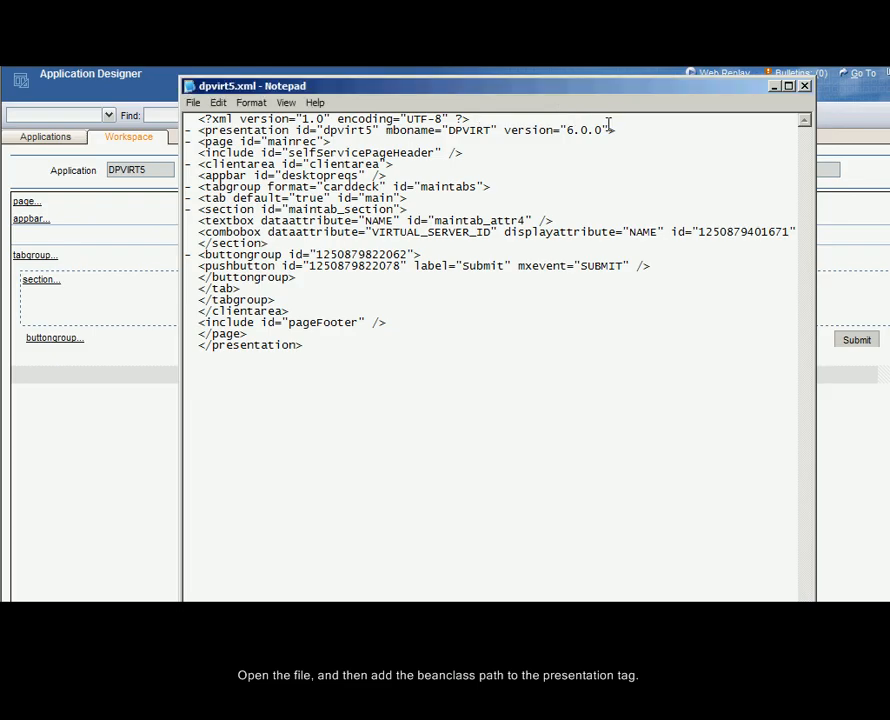
left_click(613, 130)
type("beanclass=\"com.")
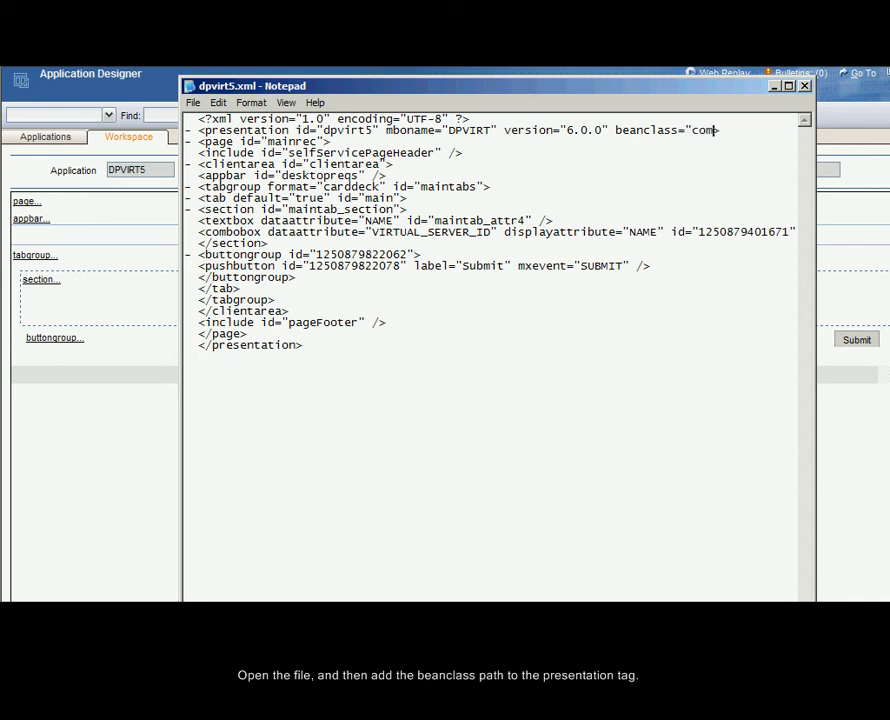
type("ibm.tivoli")
type(".i")
type("pm.")
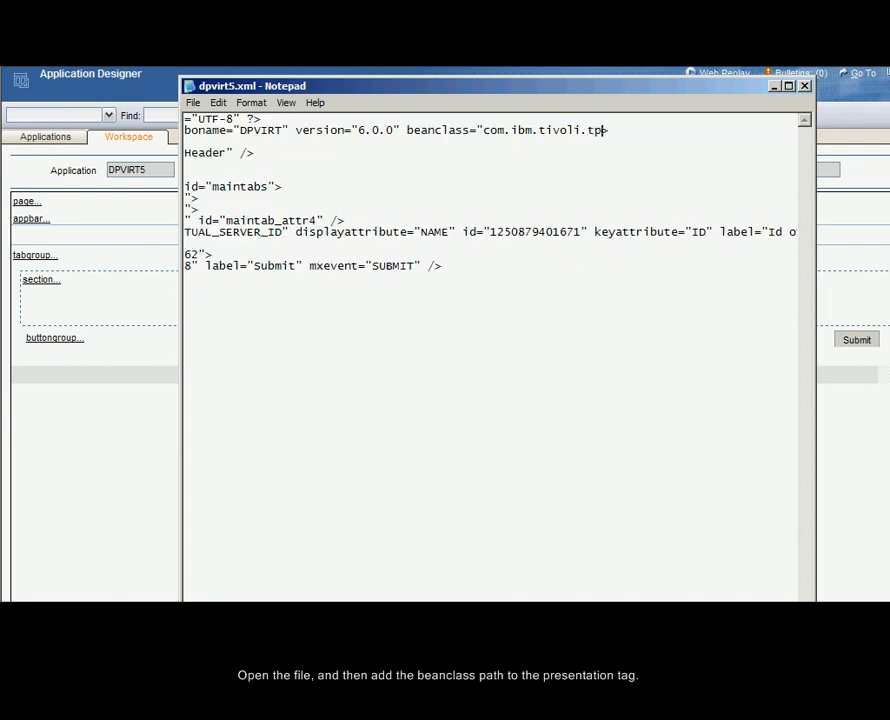
type("sample.DPVIRT")
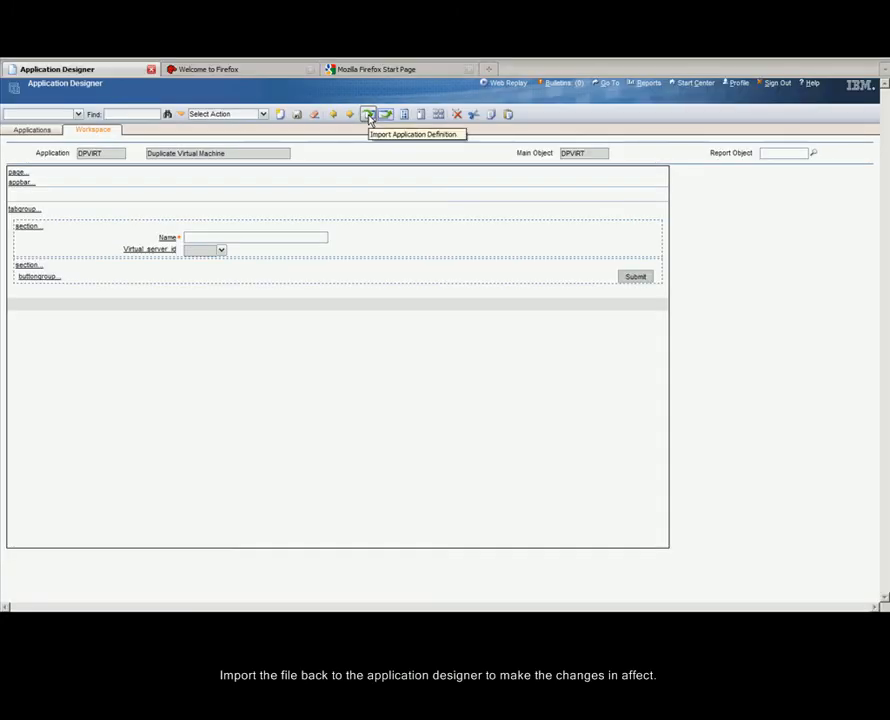
- Choose dpvirt.xml from the desktop as the application definition to import into the Application Designer
left_click(368, 115)
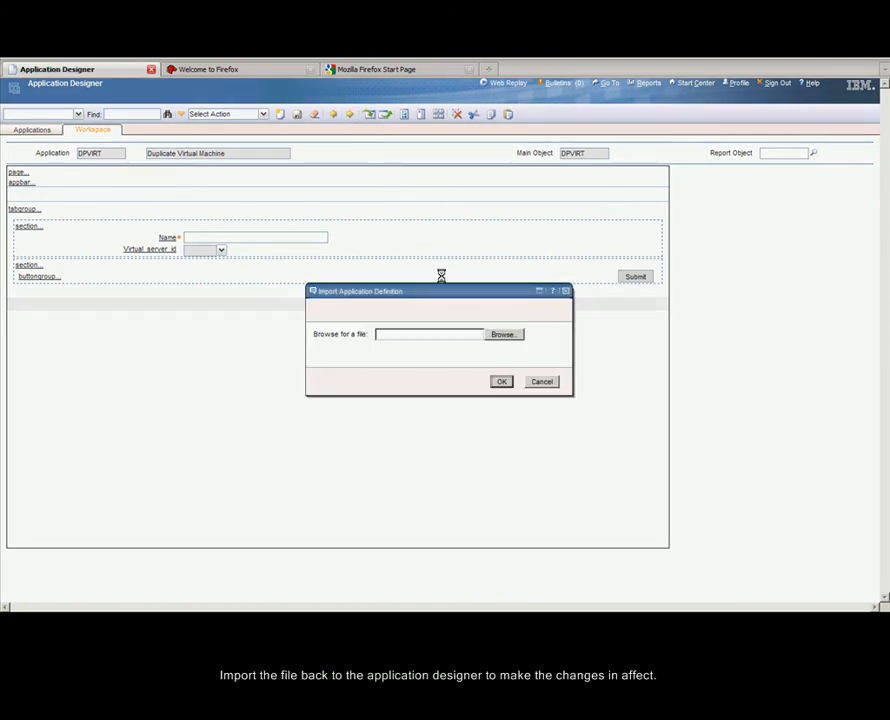
left_click(500, 335)
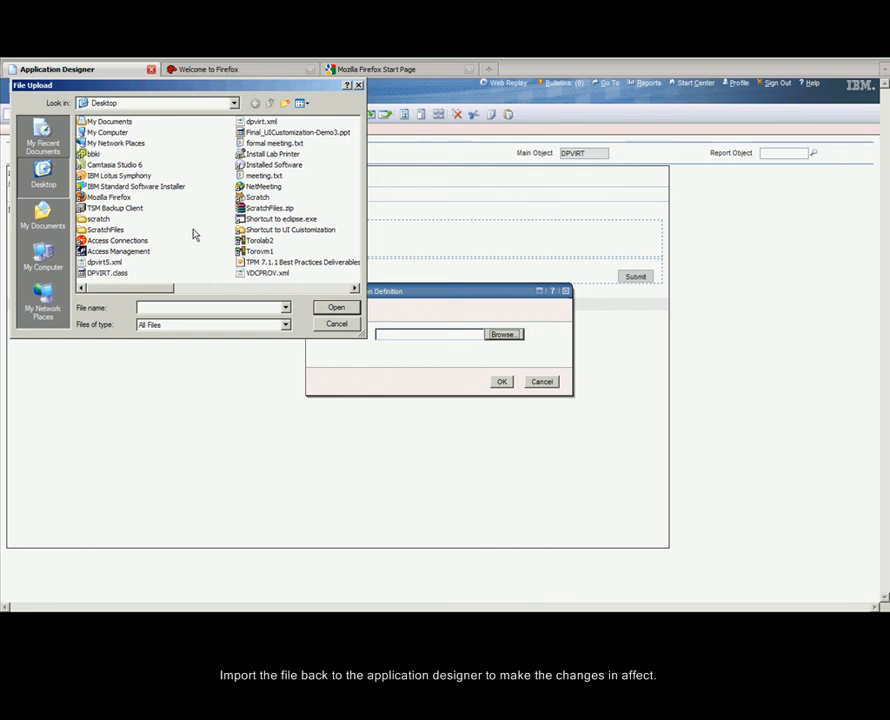
left_click(259, 122)
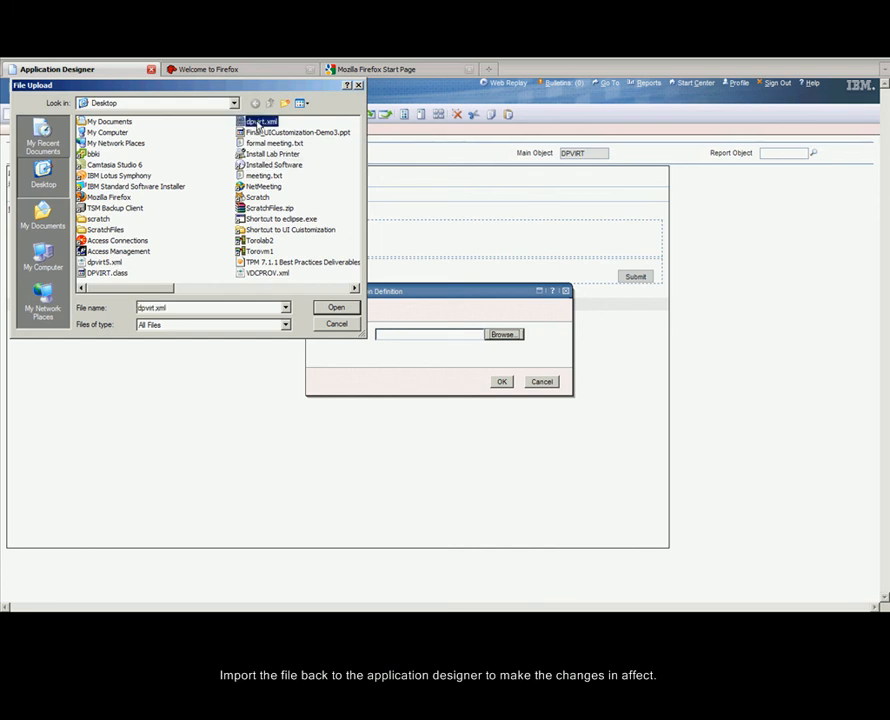
double_click(259, 122)
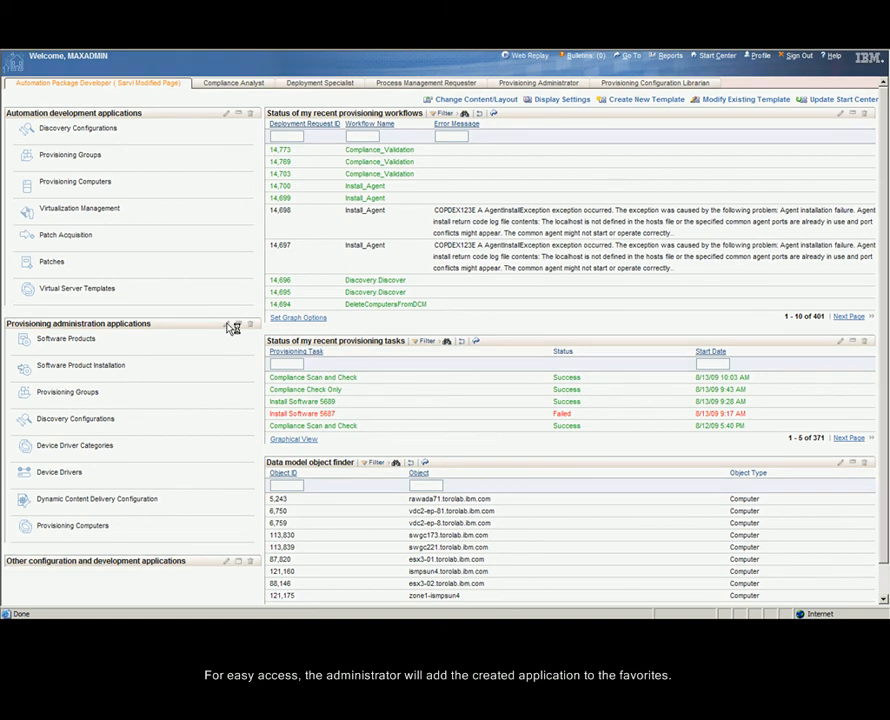
- Add the Duplicate Virtual Machine application to the Provisioning administration applications favorites on the Start Center
left_click(229, 327)
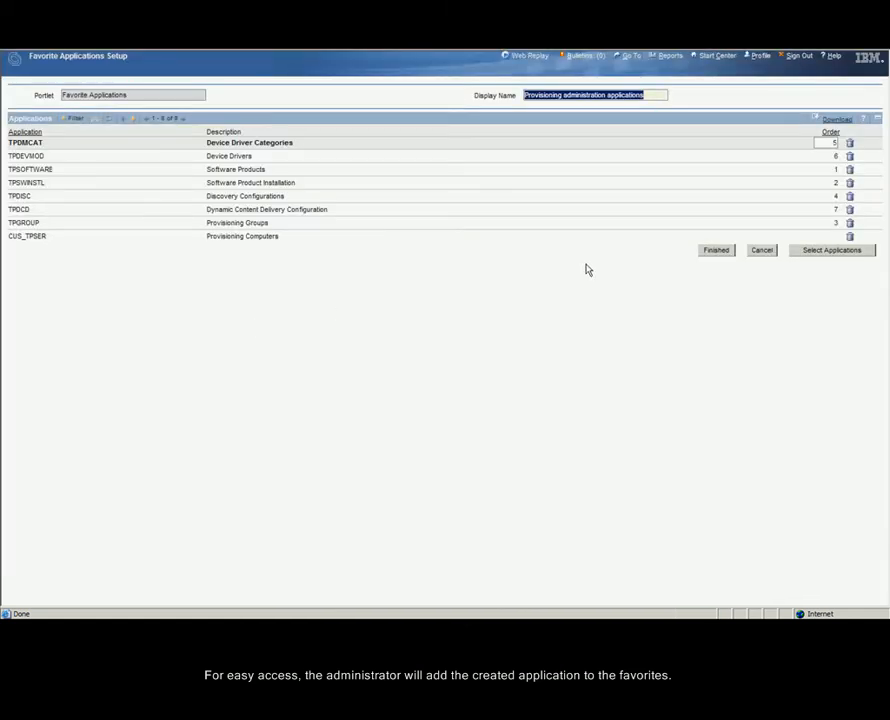
left_click(806, 256)
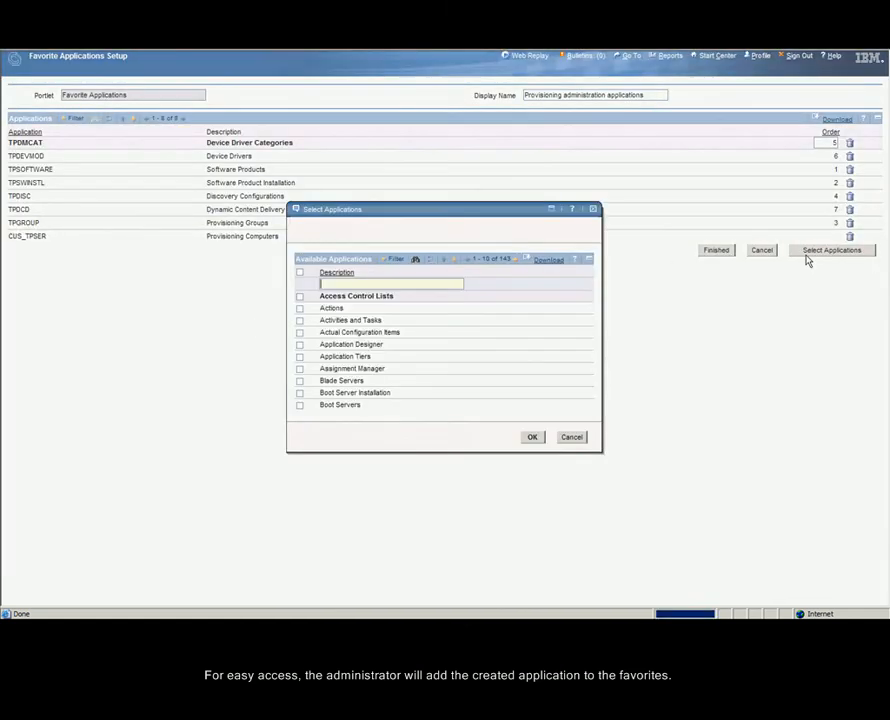
type("Duplicate")
key("Return")
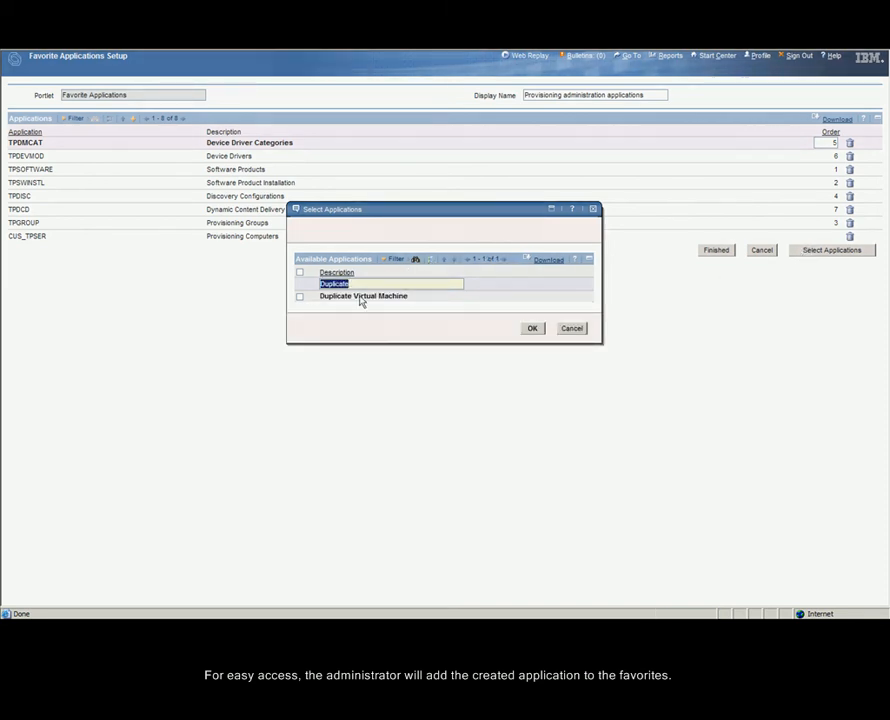
left_click(299, 297)
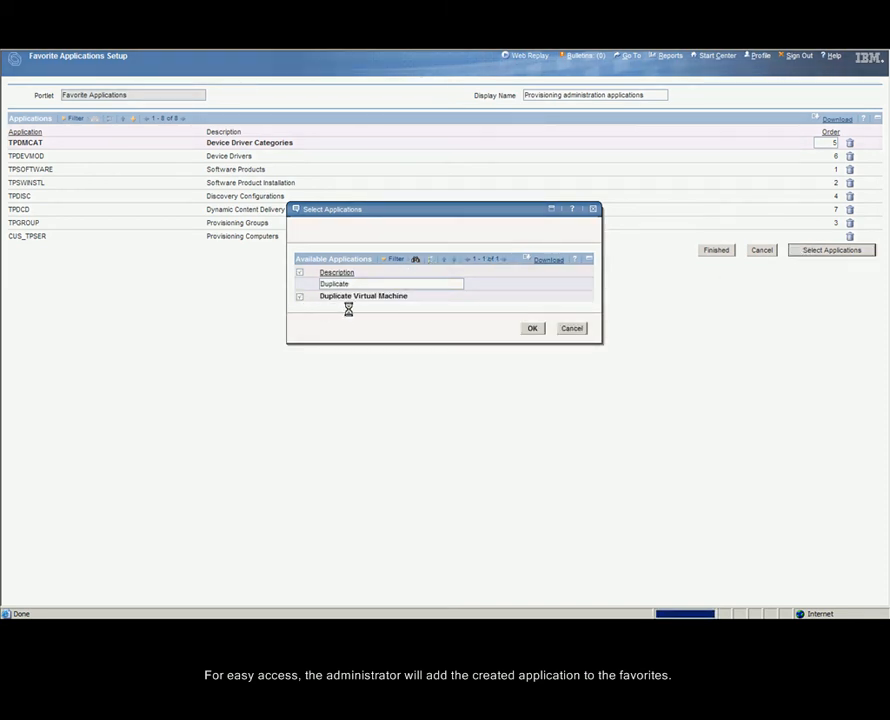
left_click(530, 329)
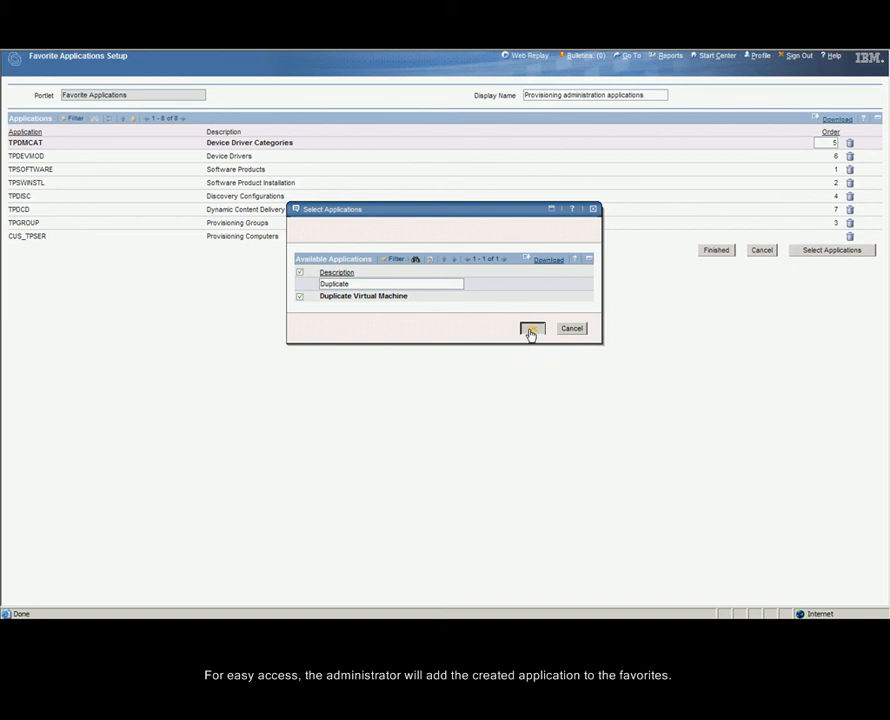
left_click(710, 268)
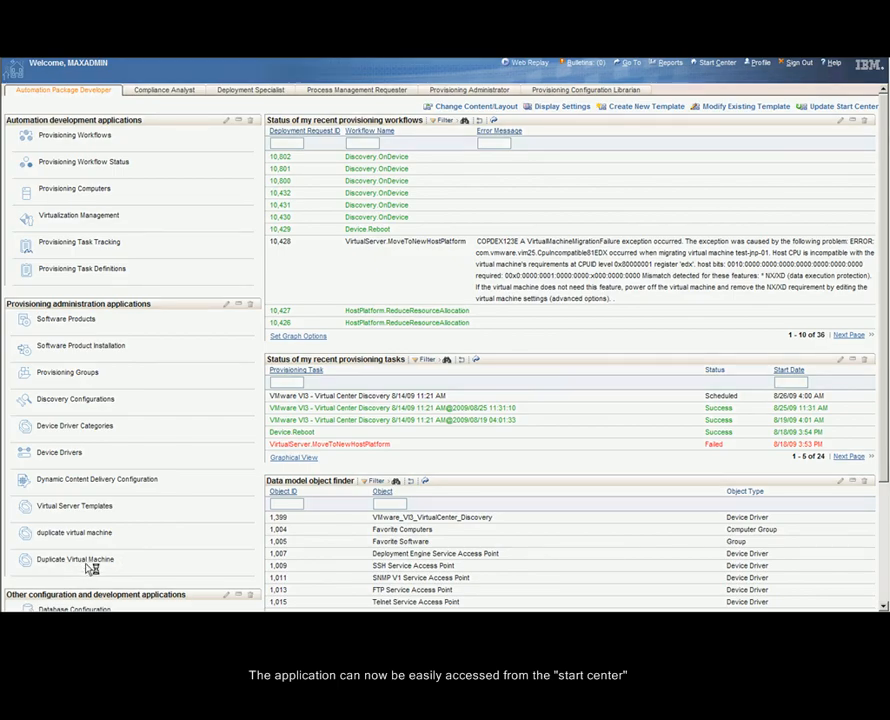
- Launch the Duplicate Virtual Machine application from the Start Center favorites and choose endpoint-xp2 as the virtual machine to duplicate
left_click(87, 564)
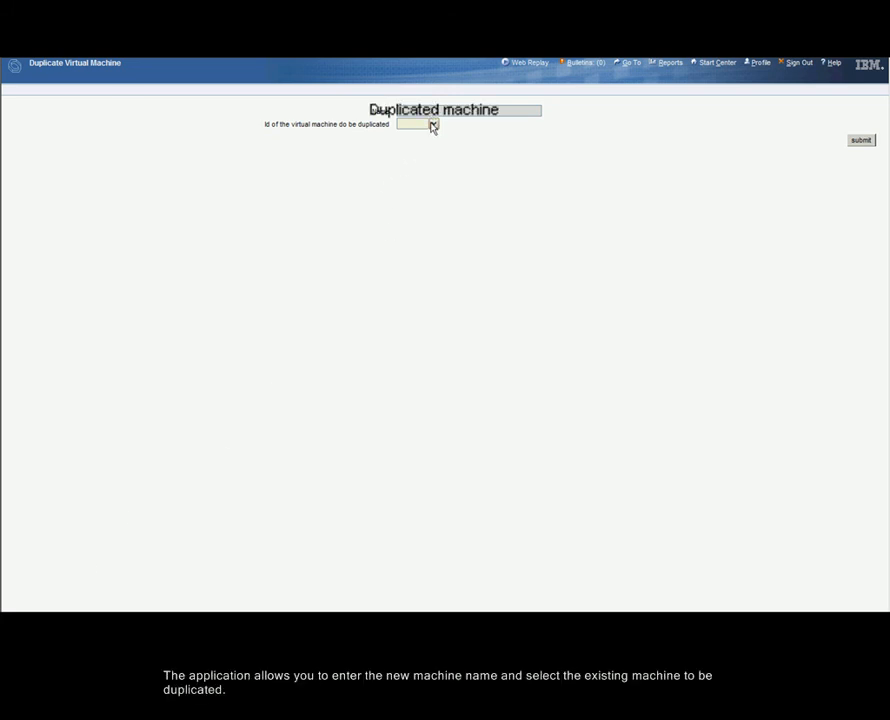
left_click(433, 125)
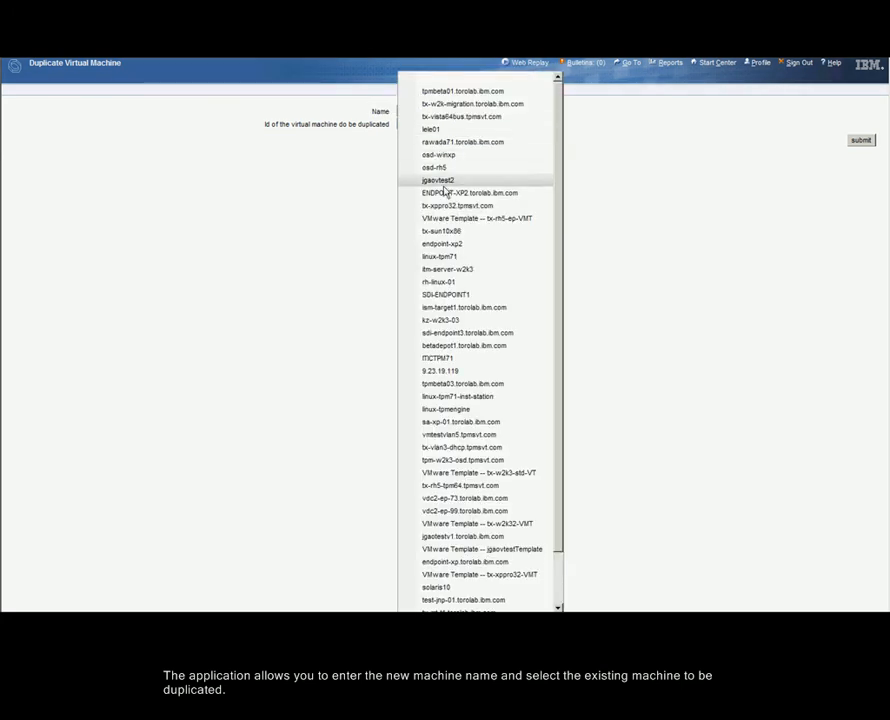
left_click(443, 248)
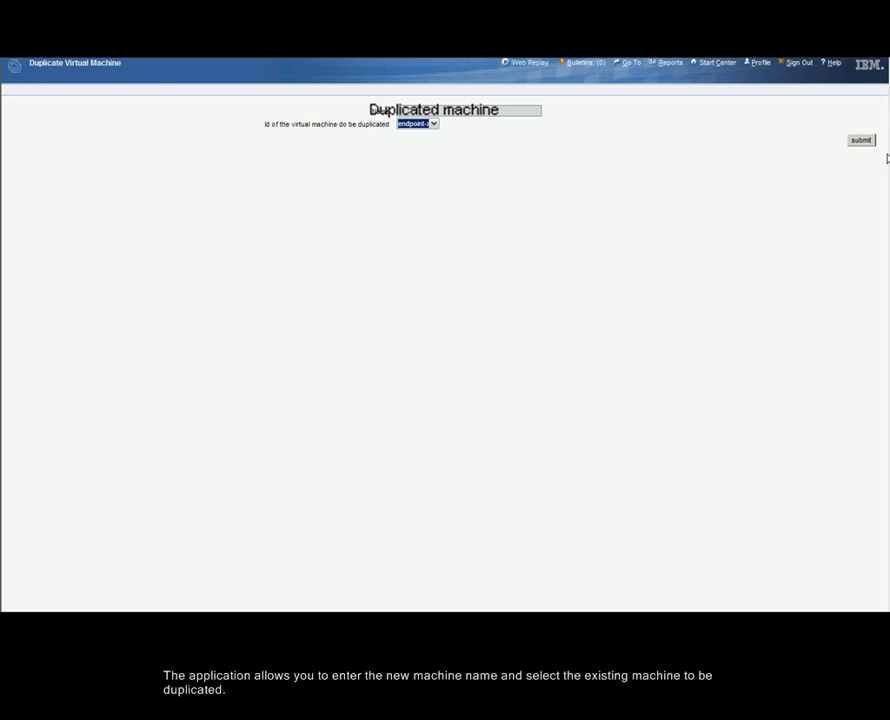